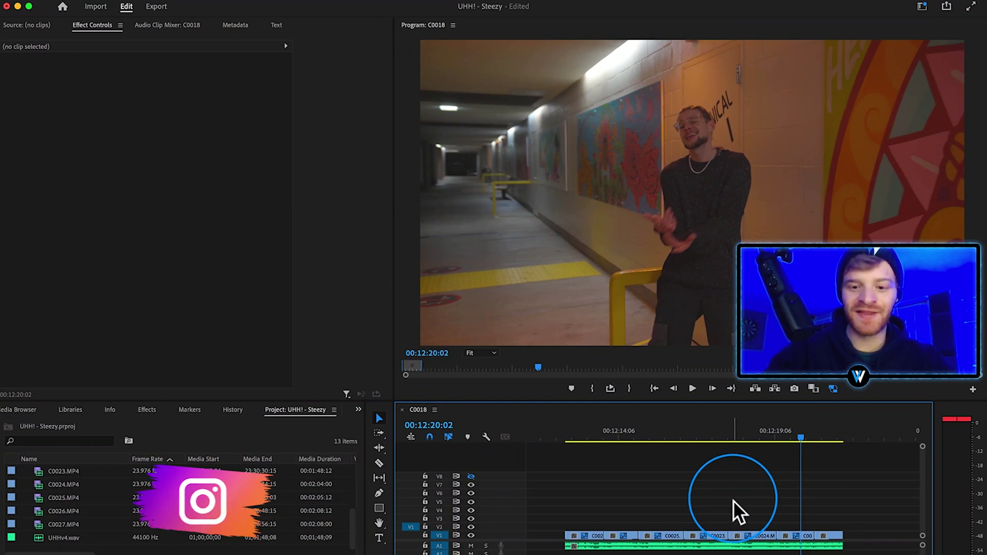
- Move the short C0025.MP4 clip up to V2 and extend the C0023.MP4 clip's start underneath it on V1
click(660, 464)
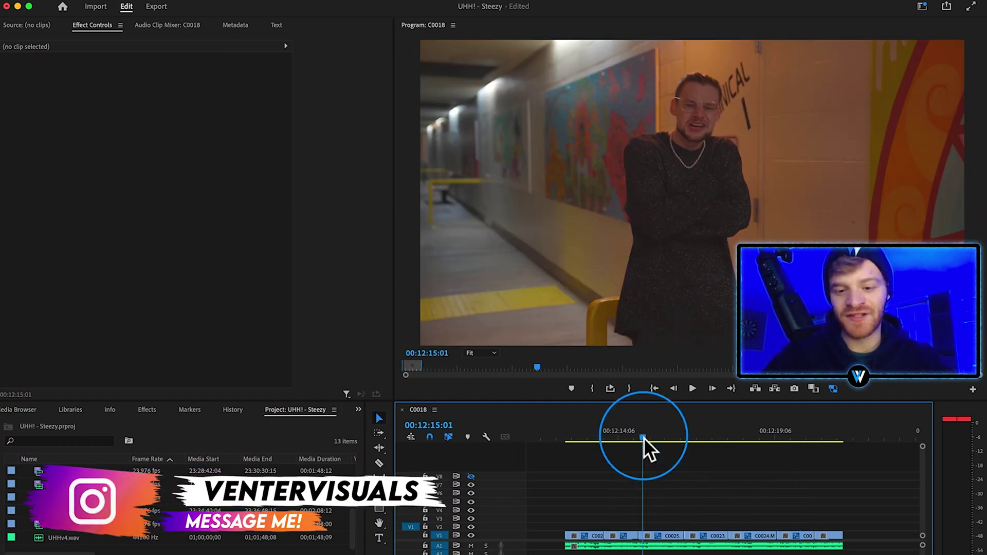
mouse_move(643, 437)
mouse_down()
mouse_move(653, 439)
mouse_move(640, 439)
mouse_up()
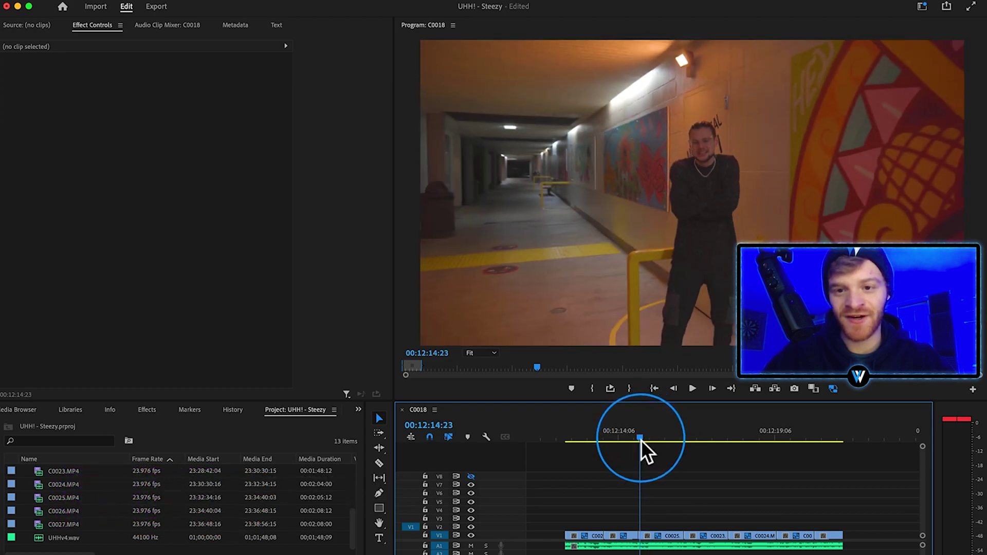
key(v)
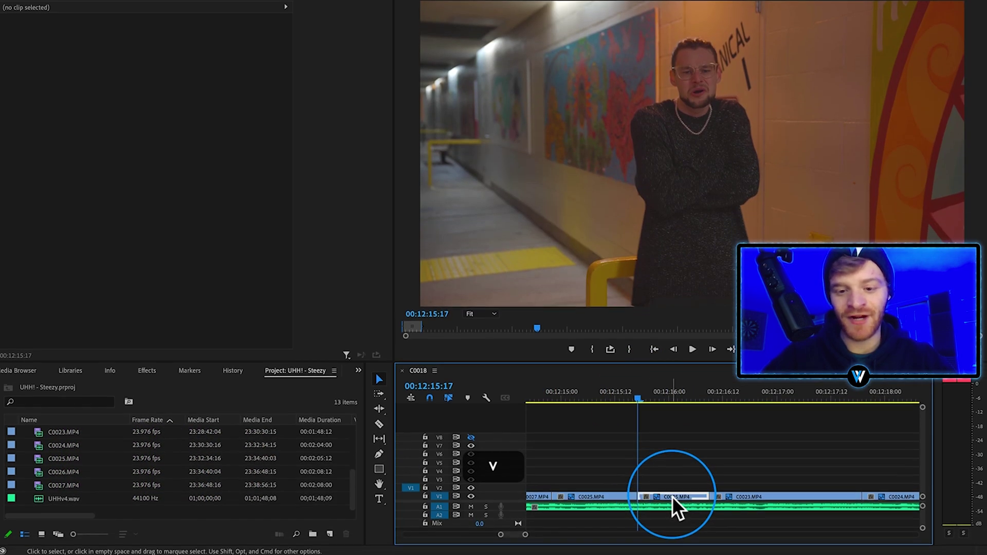
click(673, 495)
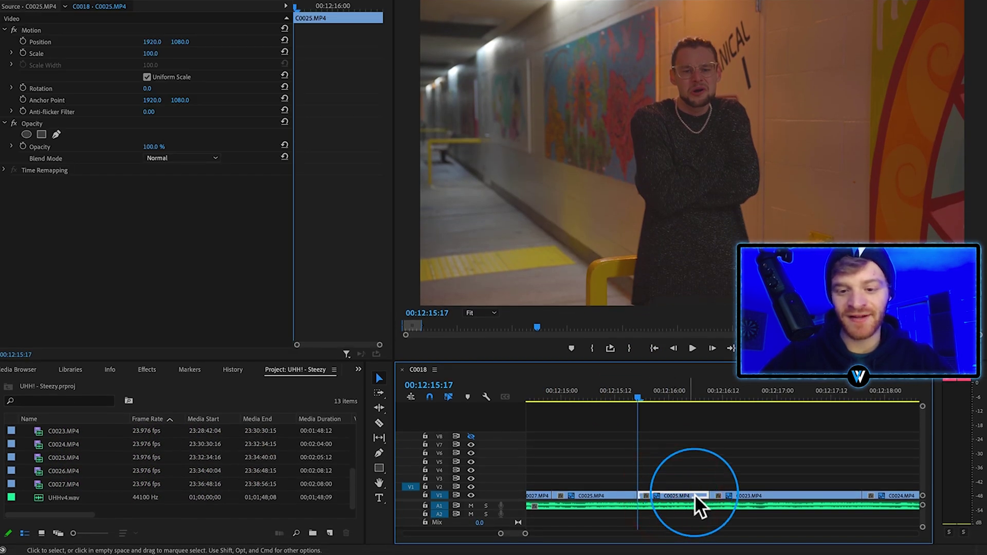
drag(695, 495, 704, 487)
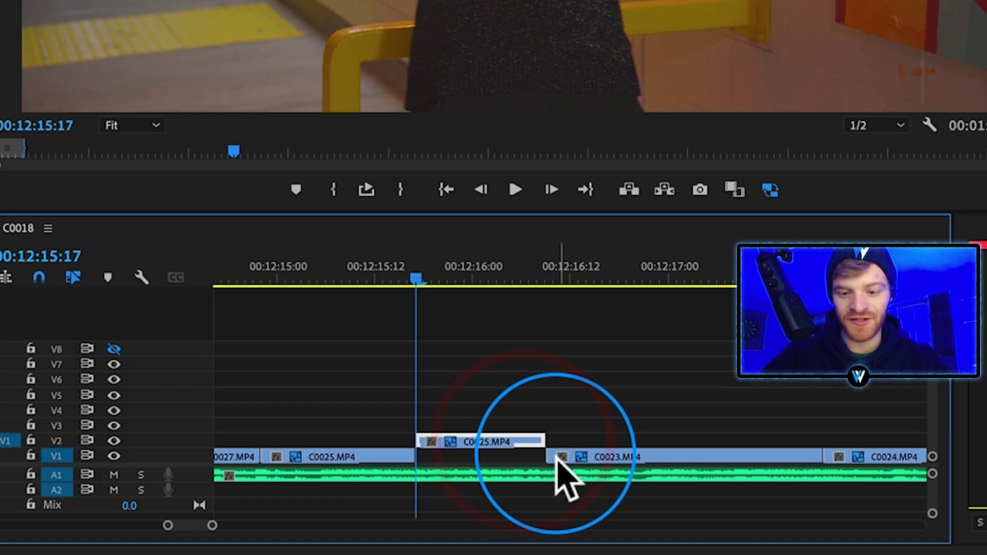
drag(546, 456, 414, 457)
- Replace the overlapping C0025.MP4 and C0023.MP4 clips with a linked After Effects composition
drag(643, 393, 515, 458)
right_click(562, 451)
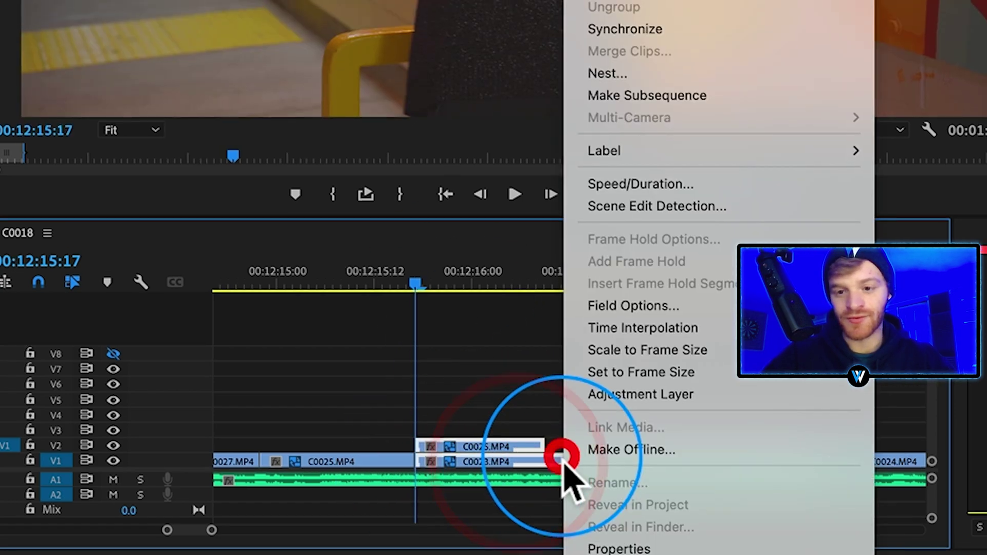
click(639, 278)
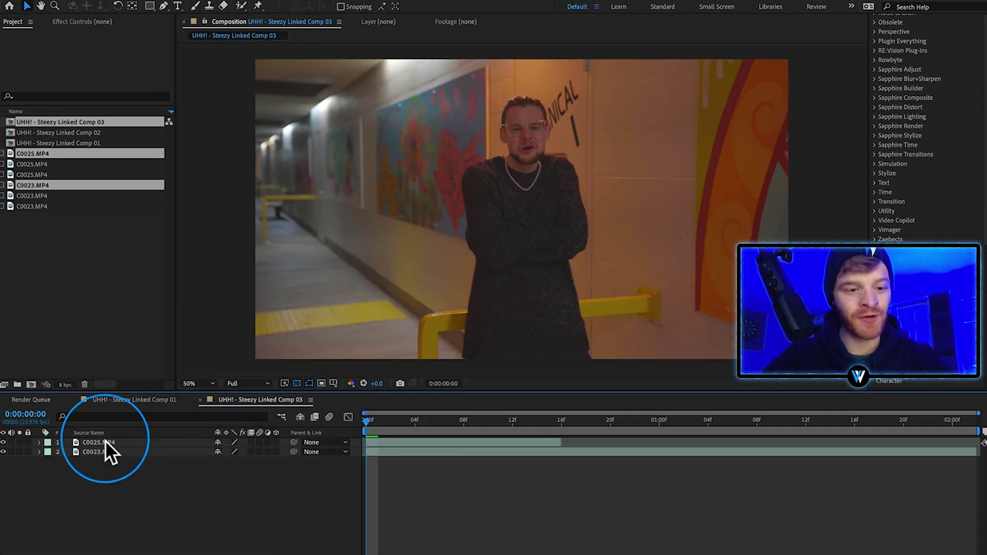
- Freeze the C0025.MP4 layer on its first frame at 0:00:00:00
click(103, 442)
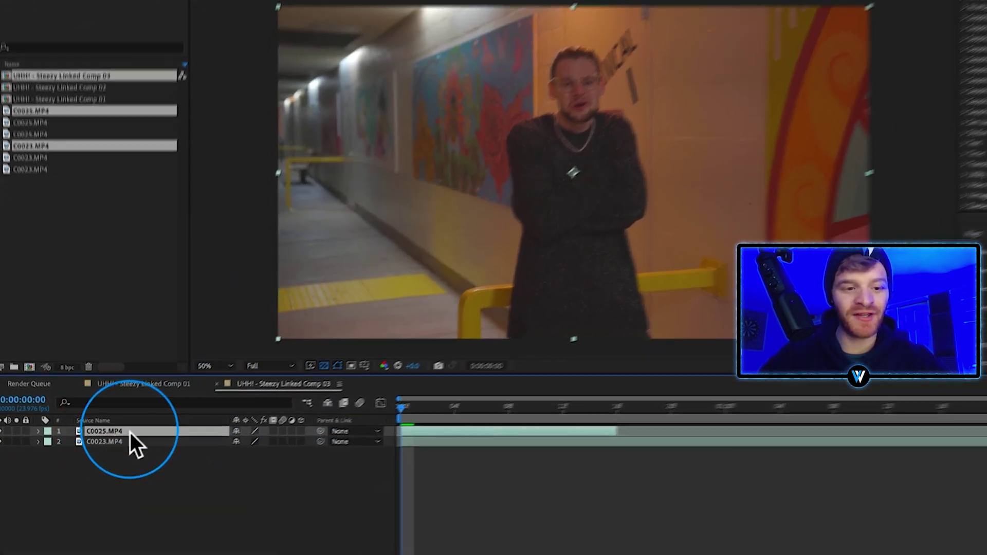
right_click(138, 443)
mouse_move(204, 314)
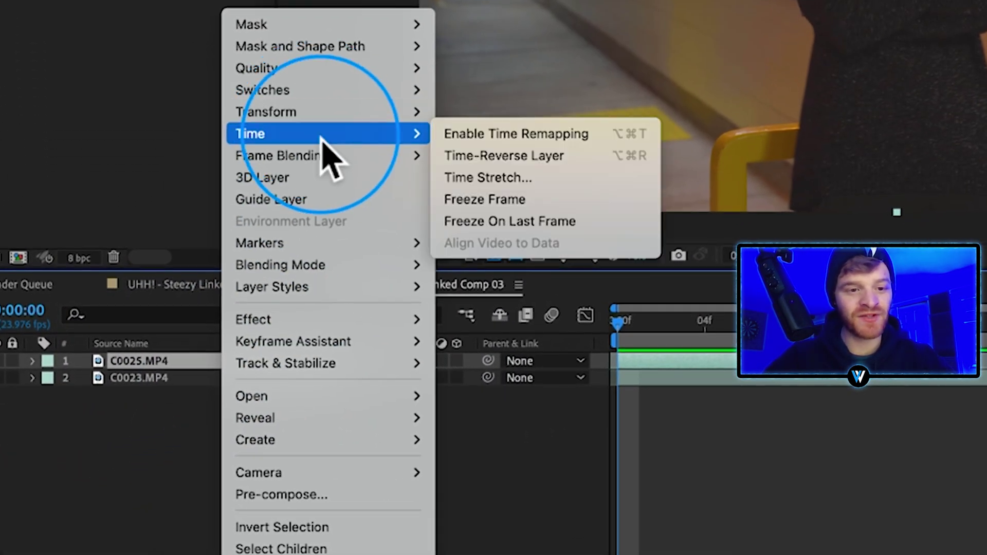
click(549, 201)
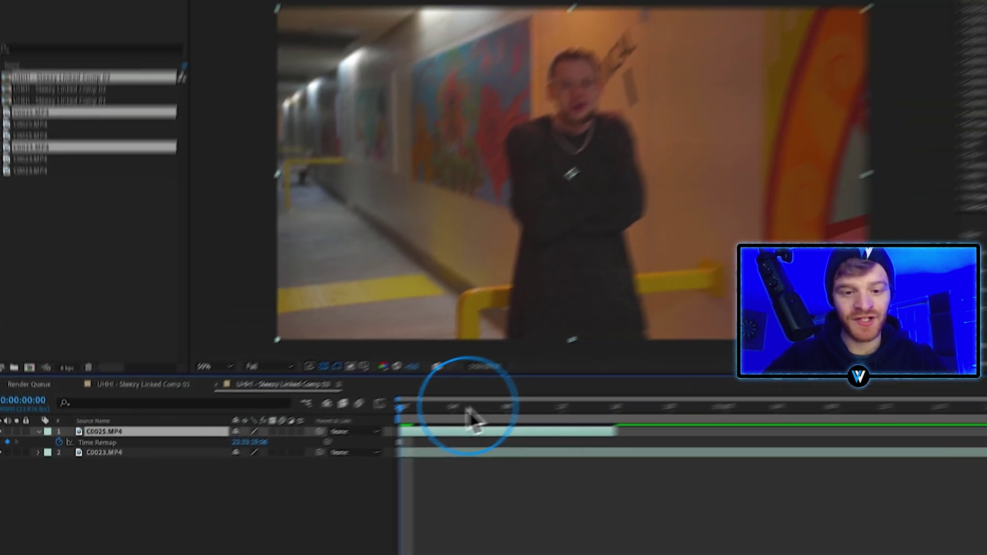
drag(466, 407, 455, 444)
key(Home)
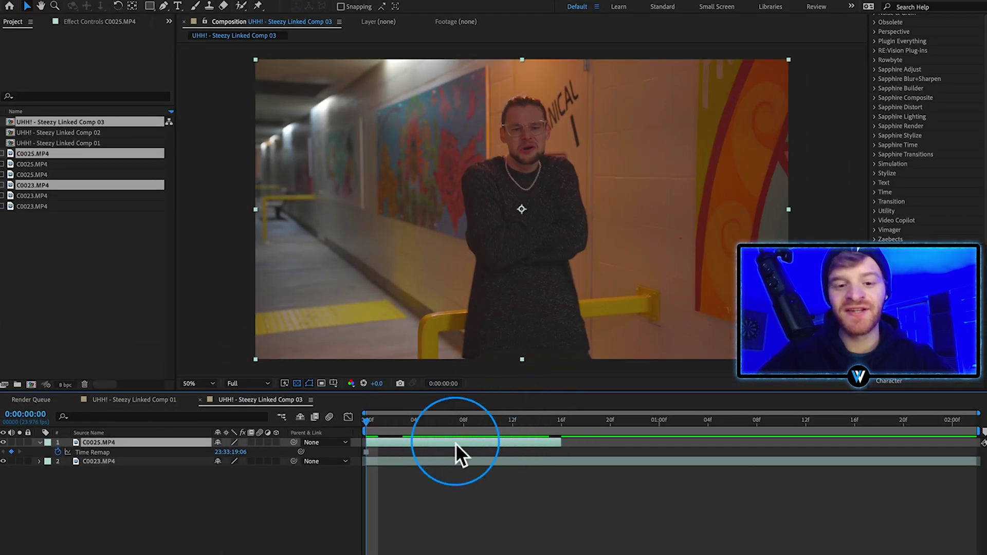
- Duplicate the frozen C0025.MP4 layer twice
key(super+d)
key(super+d)
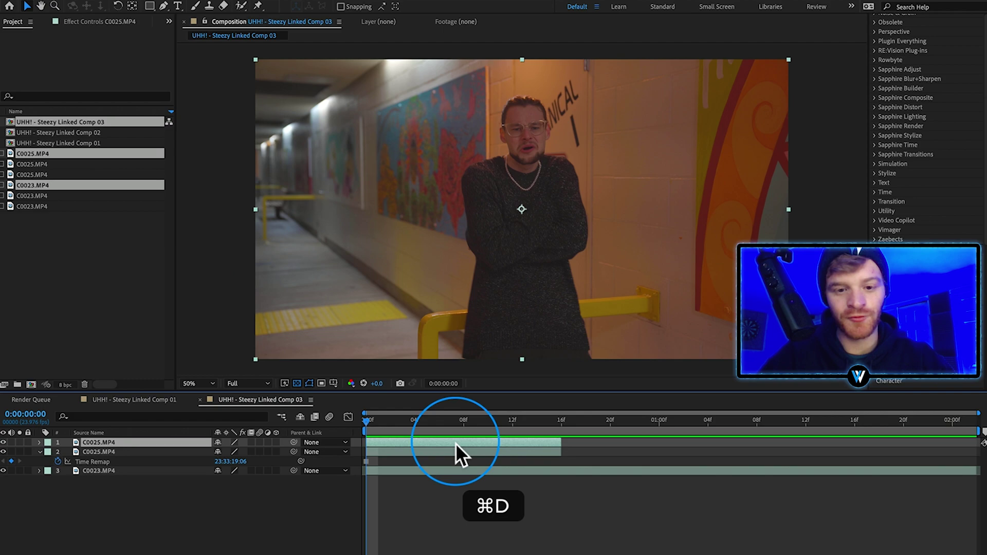
right_click(101, 453)
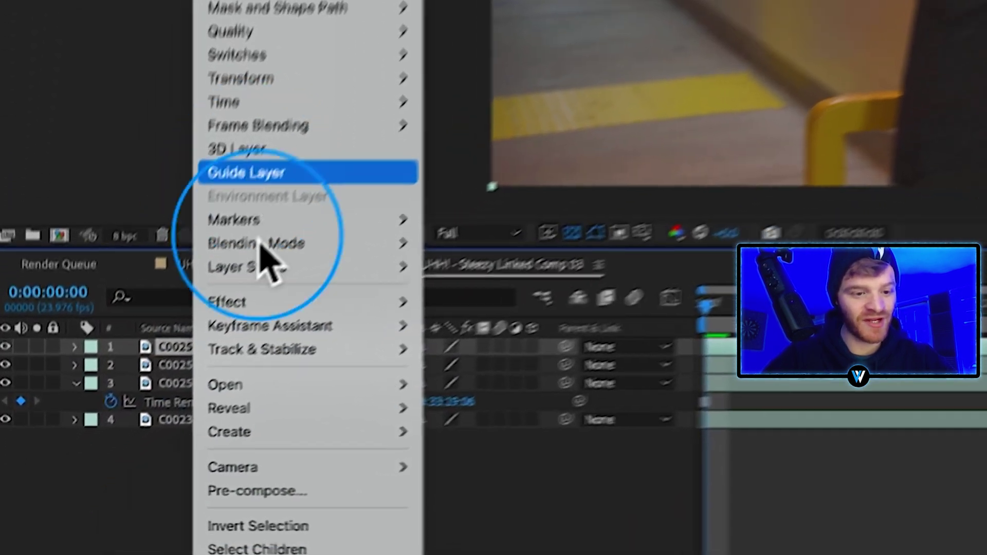
key(Escape)
- Rename the three C0025.MP4 layers Head, Body and Background, in order from the uppermost one down
key(Return)
text(Head)
click(260, 335)
key(Return)
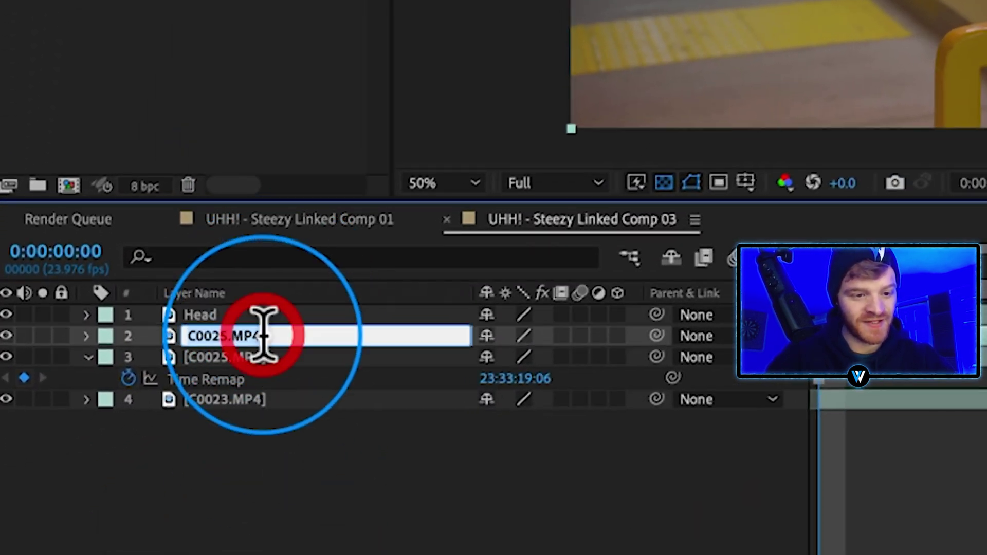
text(Bo)
click(247, 359)
key(Return)
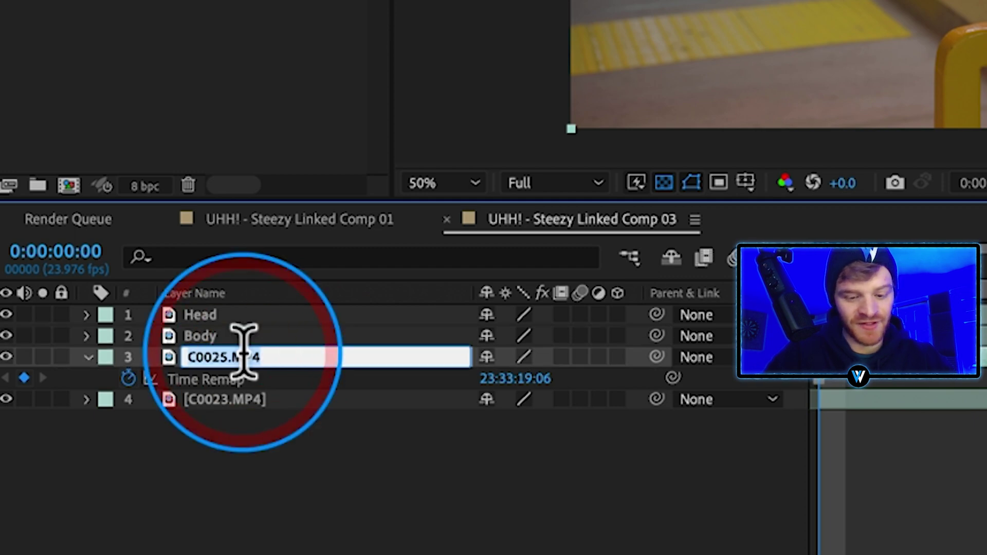
text(Background)
key(Return)
- Draw a closed Pen mask around the man's head and neck on the Head layer
click(246, 316)
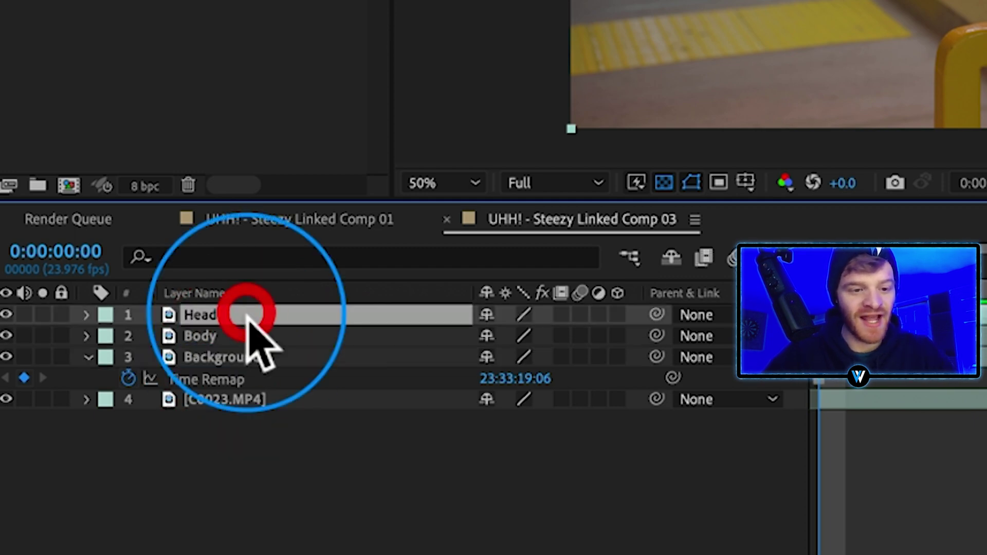
click(165, 7)
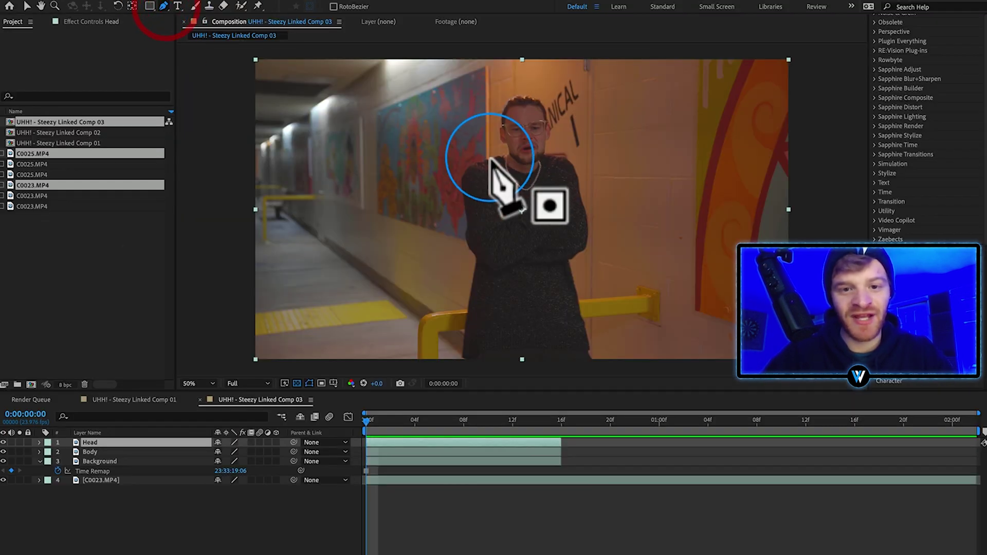
click(503, 157)
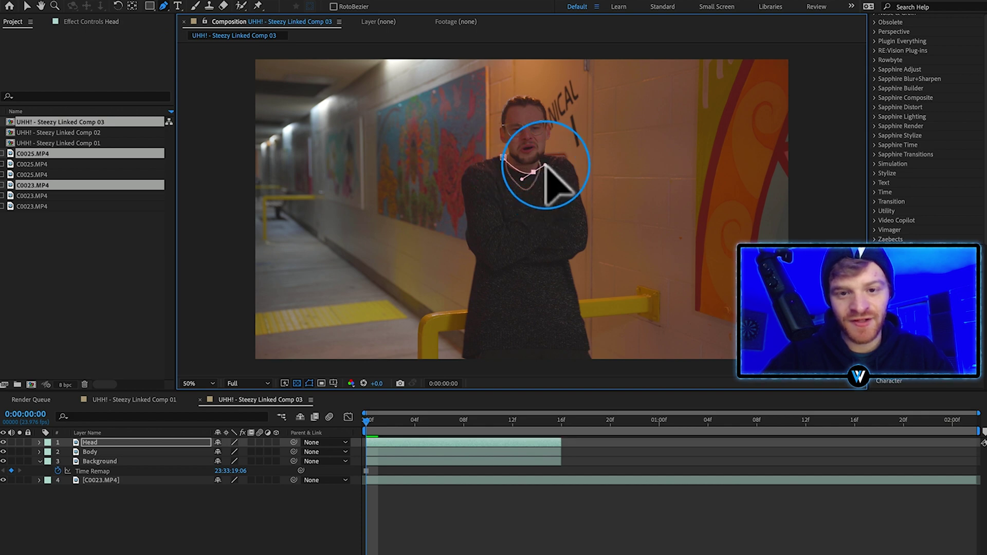
click(536, 159)
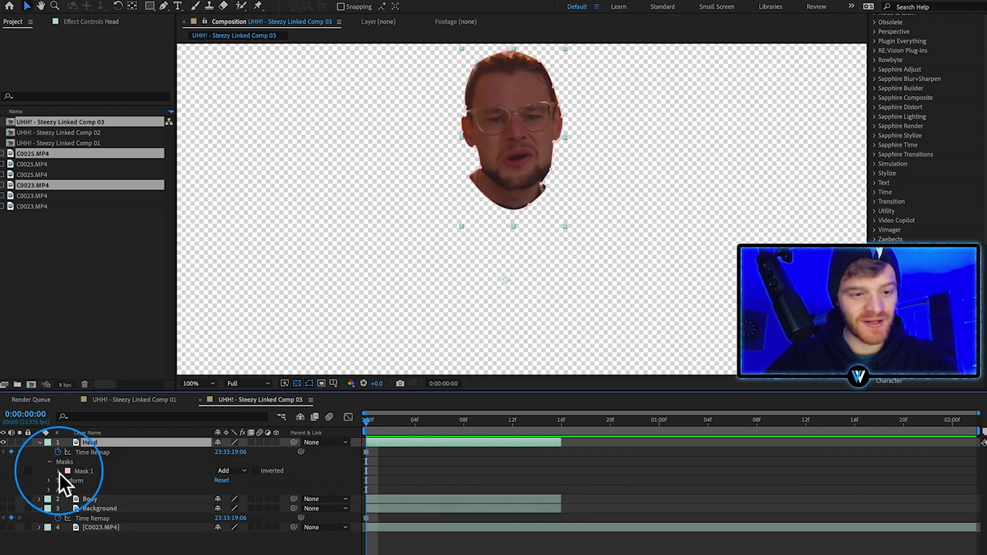
- Set the Mask Feather of the Head layer's mask to 8 pixels
click(59, 471)
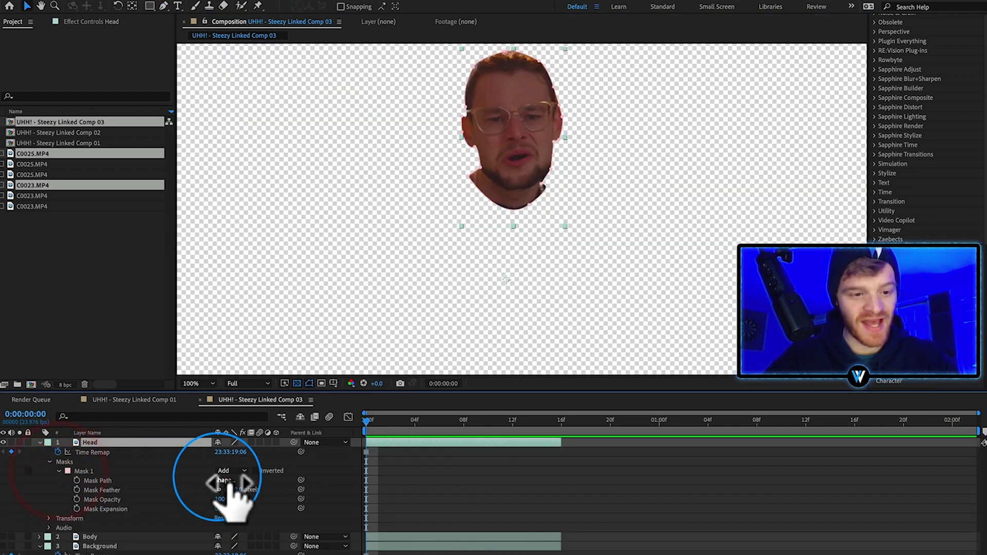
drag(242, 488, 244, 499)
drag(511, 291, 504, 288)
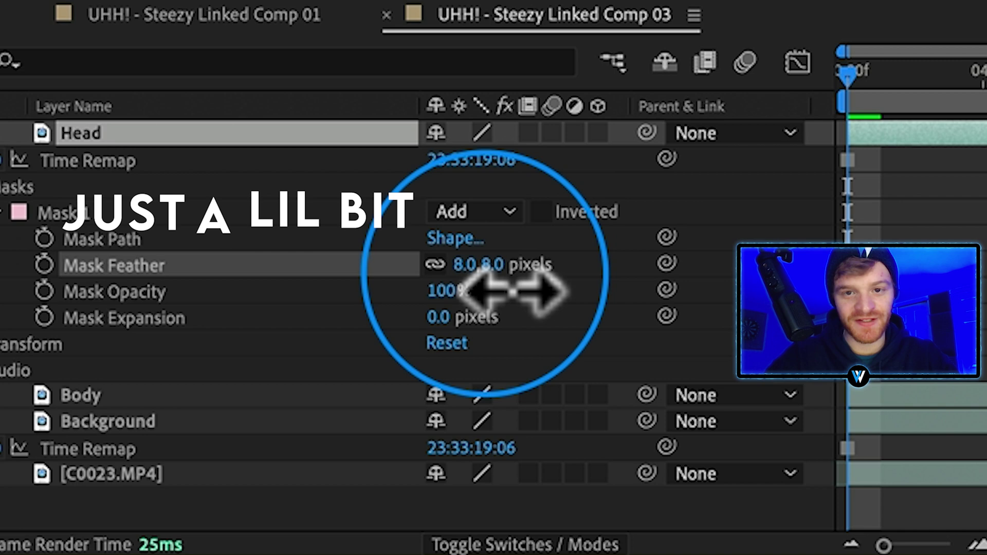
- Draw a closed Pen mask around the man's body, from the neckline down, on the Body layer
click(96, 401)
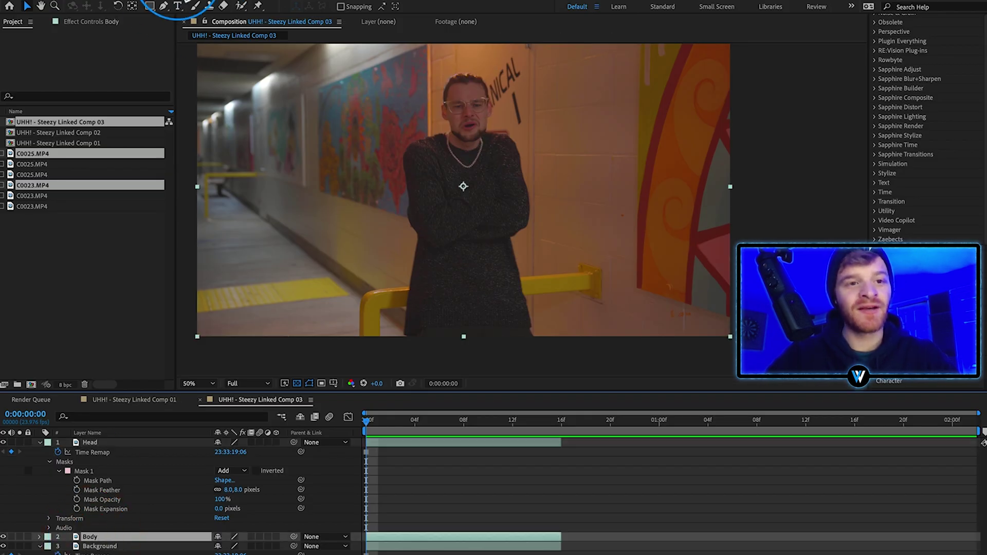
click(163, 6)
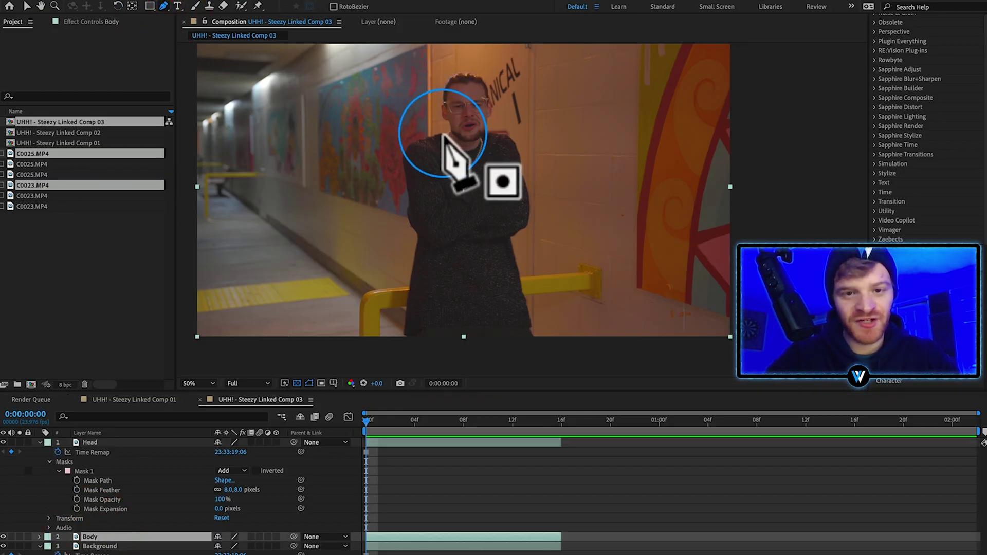
click(443, 133)
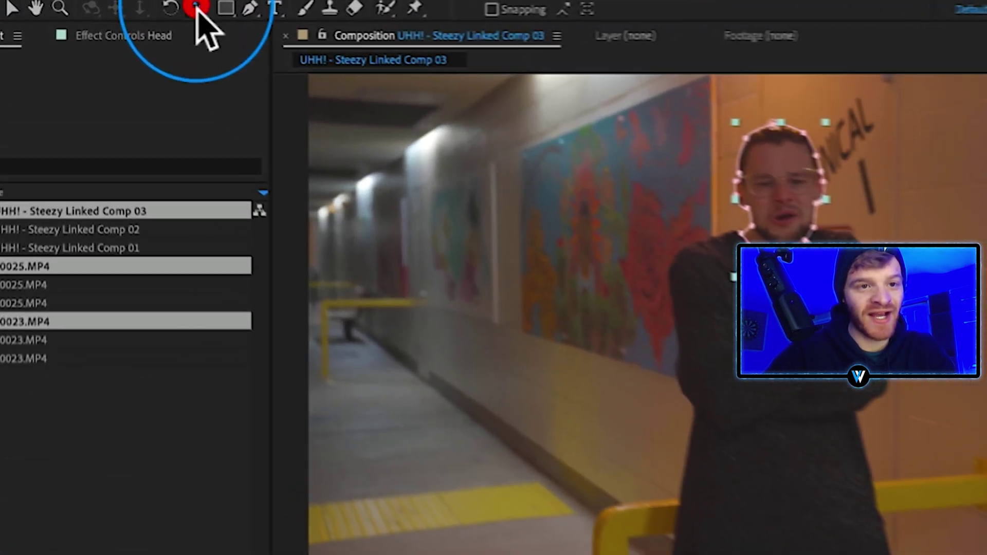
- Move the Head layer's anchor point to the centre of the face and the Body layer's to the middle of the body
click(132, 5)
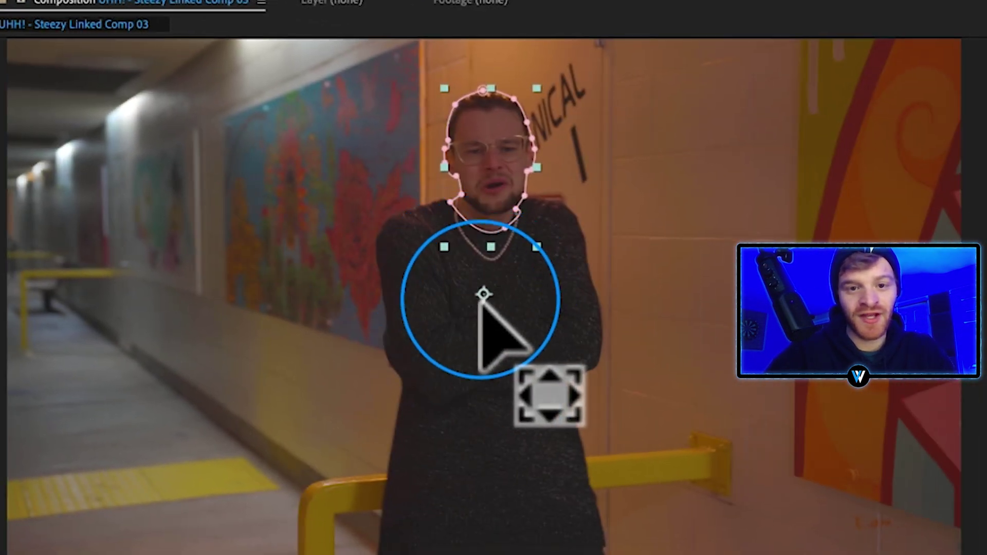
mouse_move(483, 294)
mouse_down()
mouse_move(497, 161)
mouse_move(491, 170)
mouse_up()
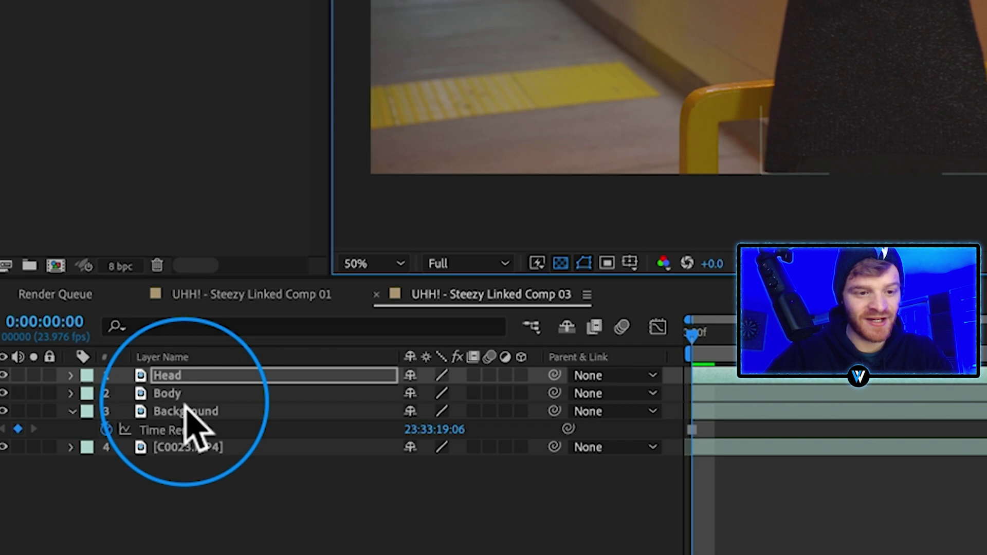
click(194, 393)
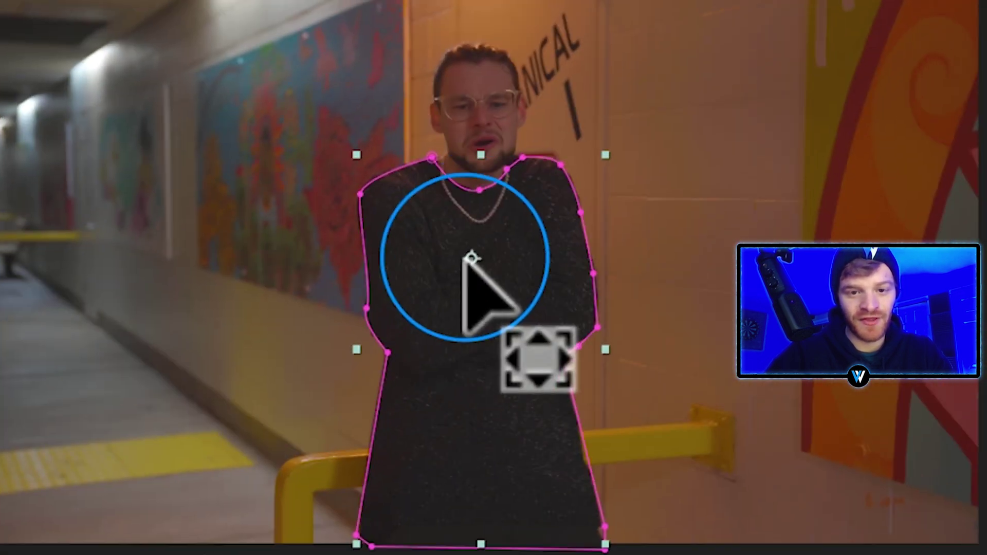
- Add Position keyframes to the Head and Body layers at 0:00:00:00
click(109, 443)
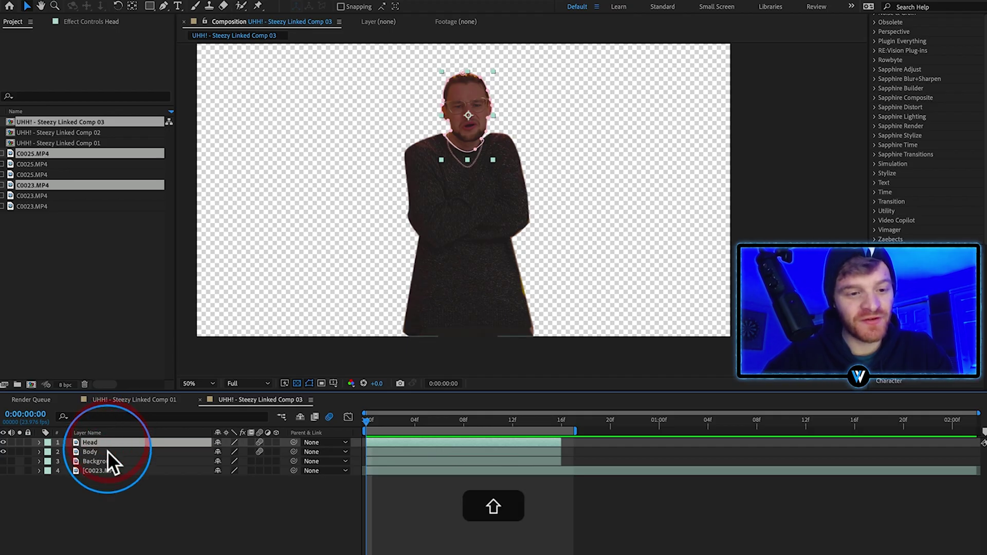
shift+click(107, 451)
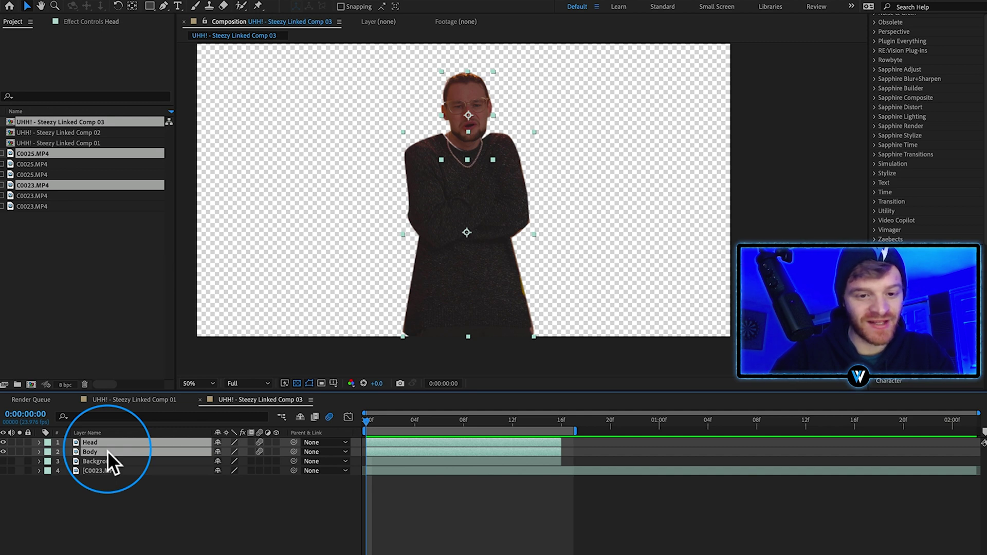
key(p)
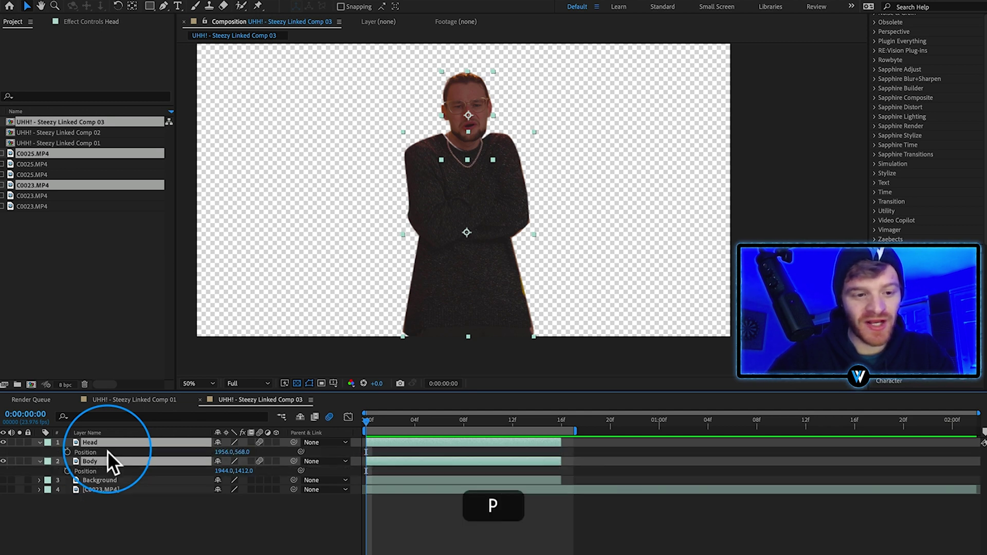
click(69, 453)
- At 0:00:00:08, raise the head to about 2044, 388 and lift the body slightly to keyframe their positions
drag(362, 420, 463, 419)
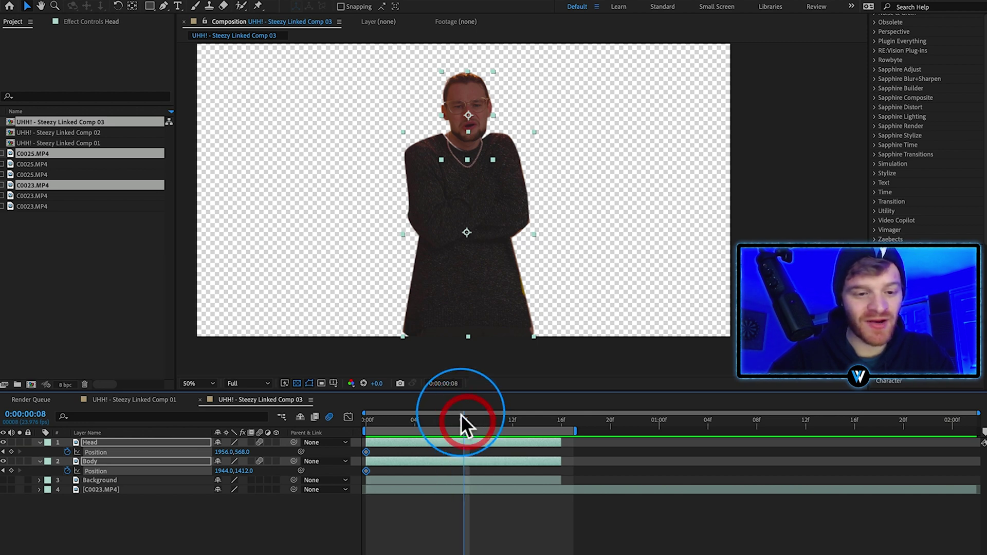
click(560, 109)
click(471, 103)
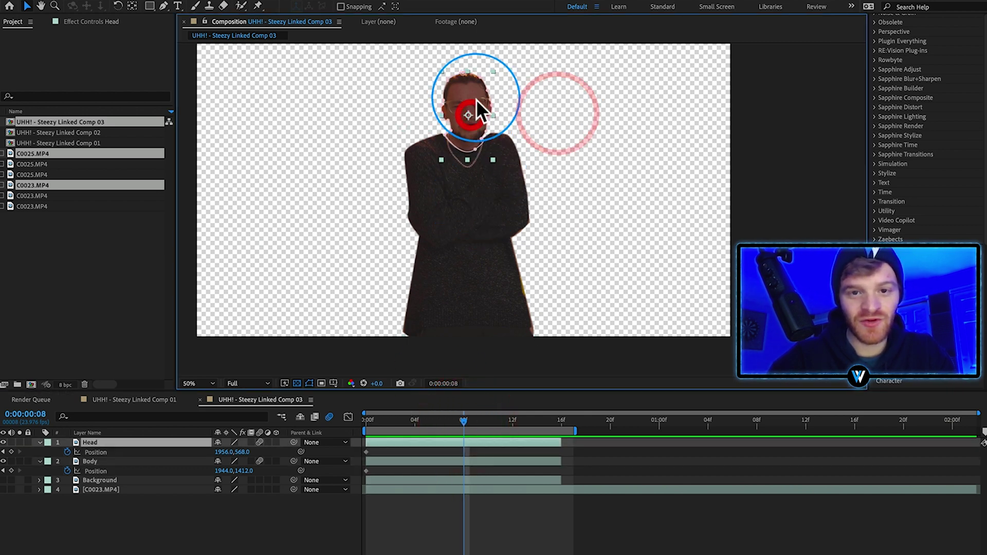
drag(473, 101, 483, 72)
click(492, 168)
- At 0:00:00:15, move the body to about 2560, 2904 and the head down and right, out of the frame
drag(489, 190, 561, 385)
click(552, 430)
click(480, 84)
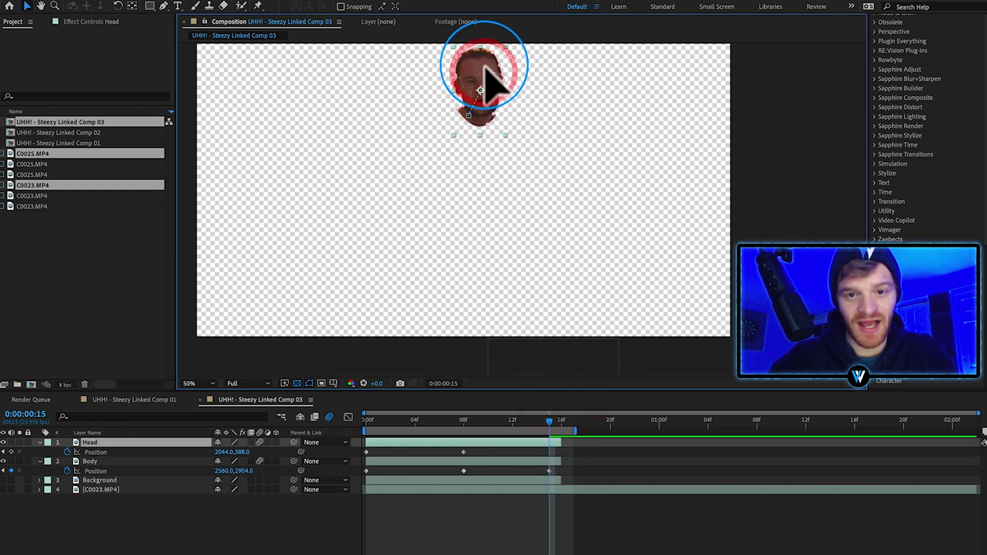
drag(485, 65, 627, 355)
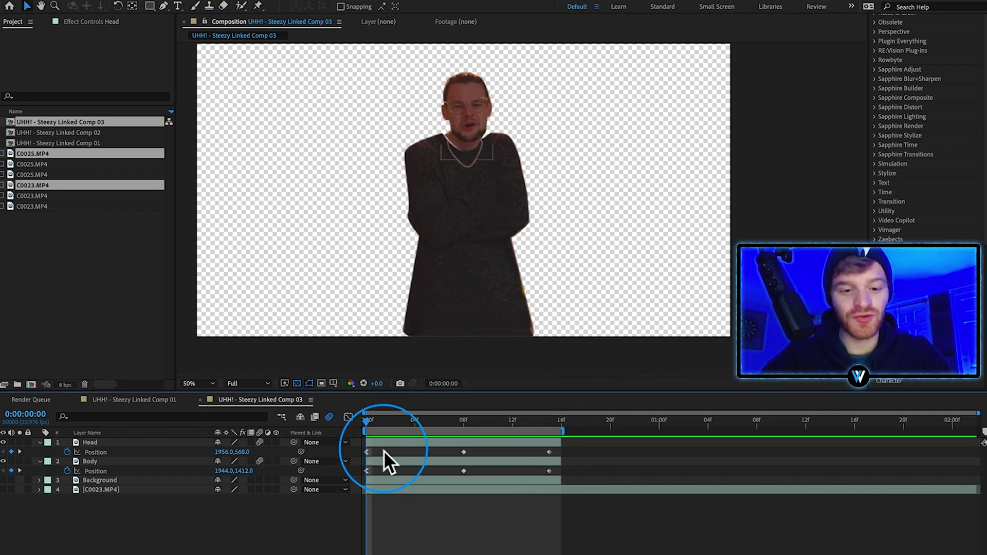
- Ease the Head and Body Position keyframes with Flow curves, using 0.19, 0.56, 0.93, 1.00 for the segment after 0:00:00:08
drag(383, 450, 360, 474)
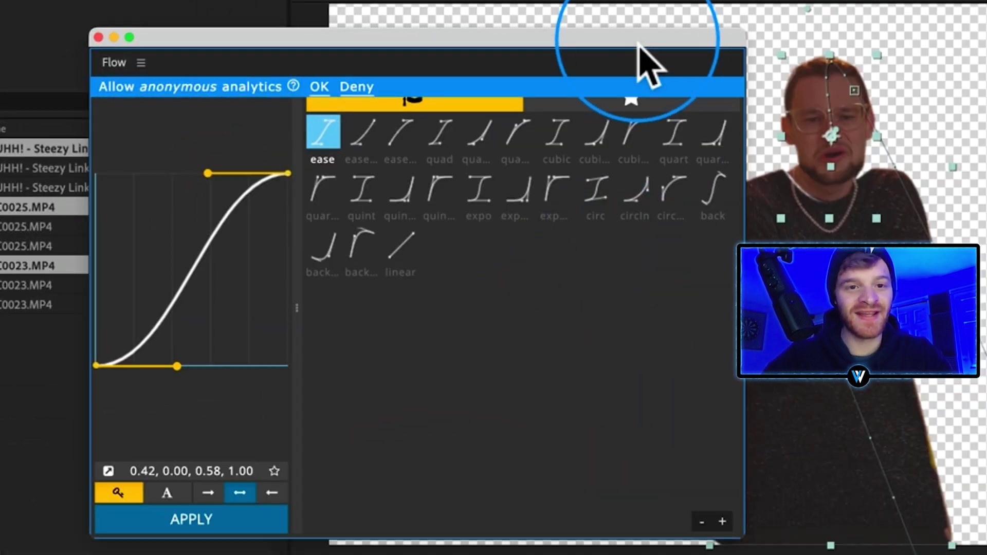
drag(637, 44, 552, 0)
drag(552, 0, 540, 0)
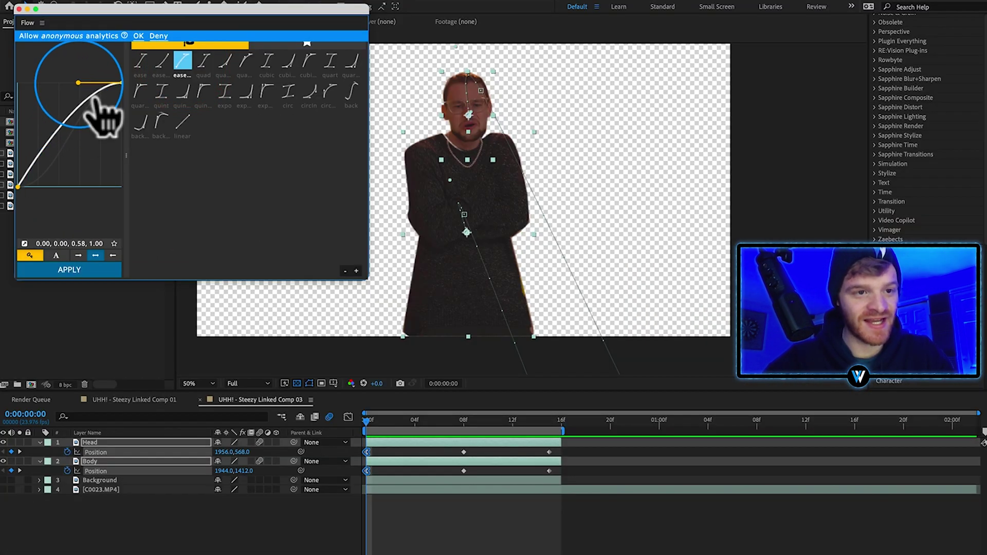
drag(94, 99, 61, 84)
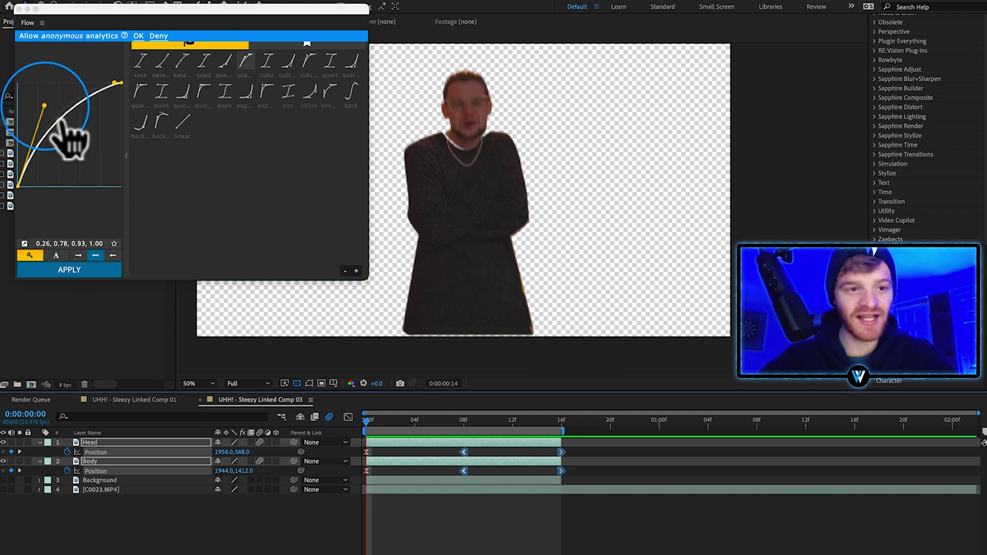
key(space)
drag(45, 108, 38, 131)
click(82, 271)
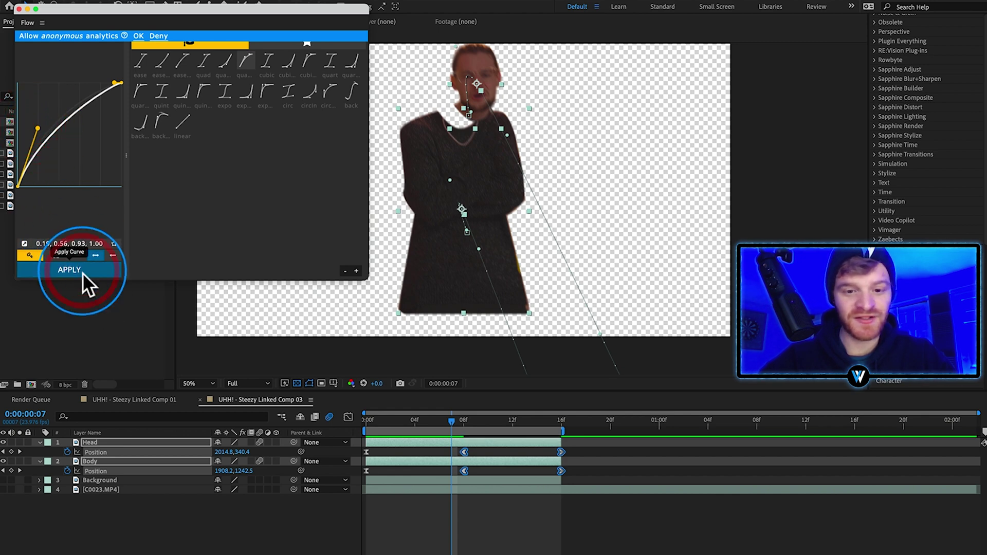
- Move the last Head and Body Position keyframes to 0:00:00:18 and extend both layers to the same frame
click(561, 452)
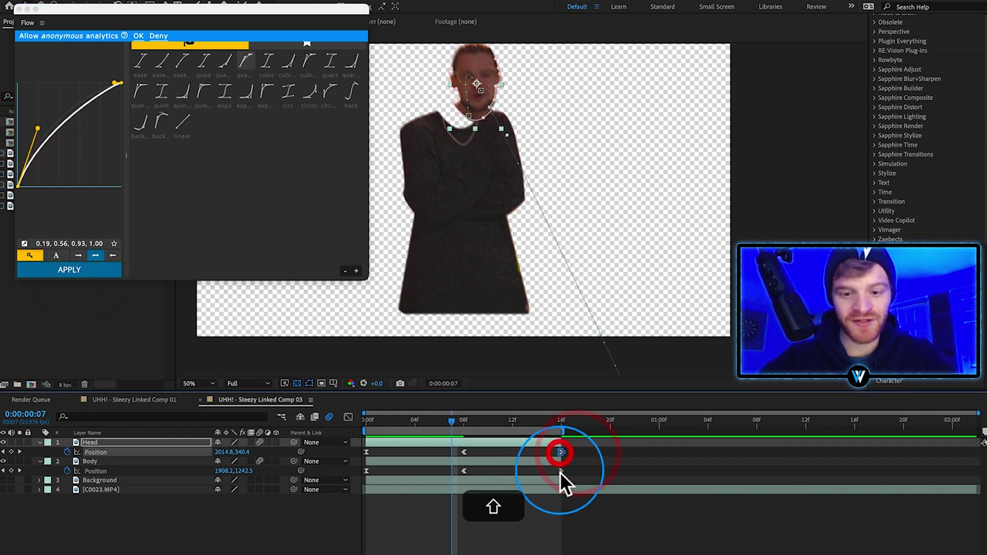
shift+click(561, 471)
drag(559, 451, 595, 467)
click(577, 463)
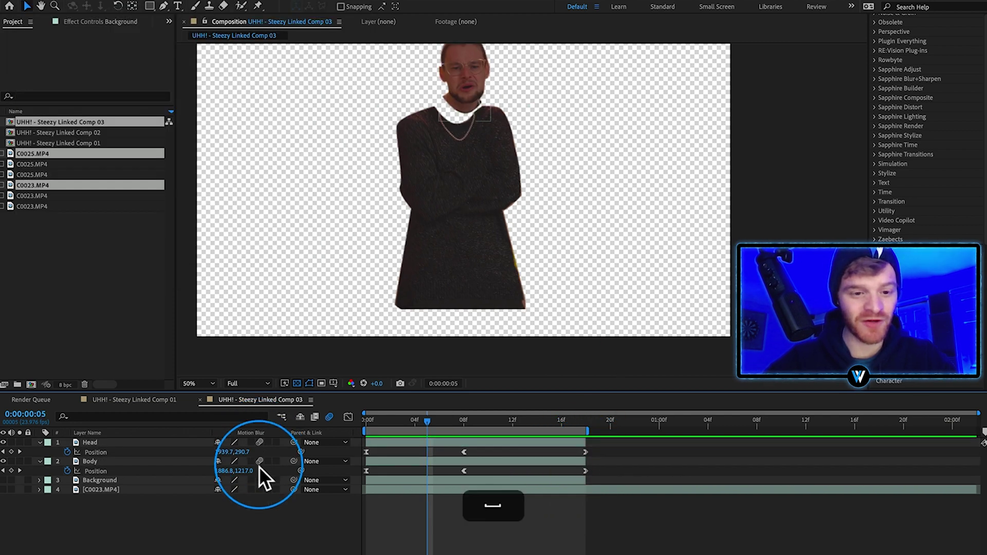
click(258, 466)
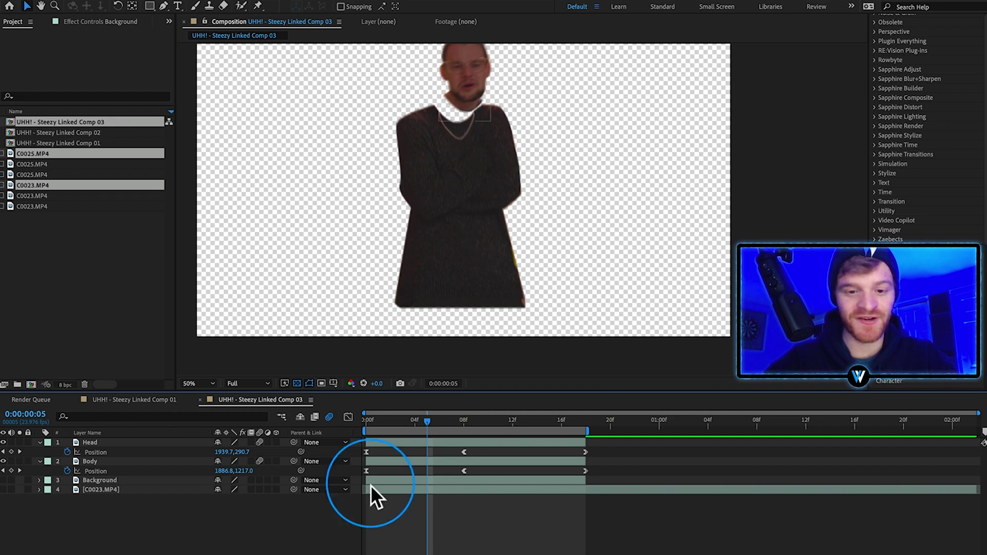
- Keyframe the Rotation of the Head and Body layers at 0:00:00:00 and spin both layers at 0:00:00:07
shift+click(101, 462)
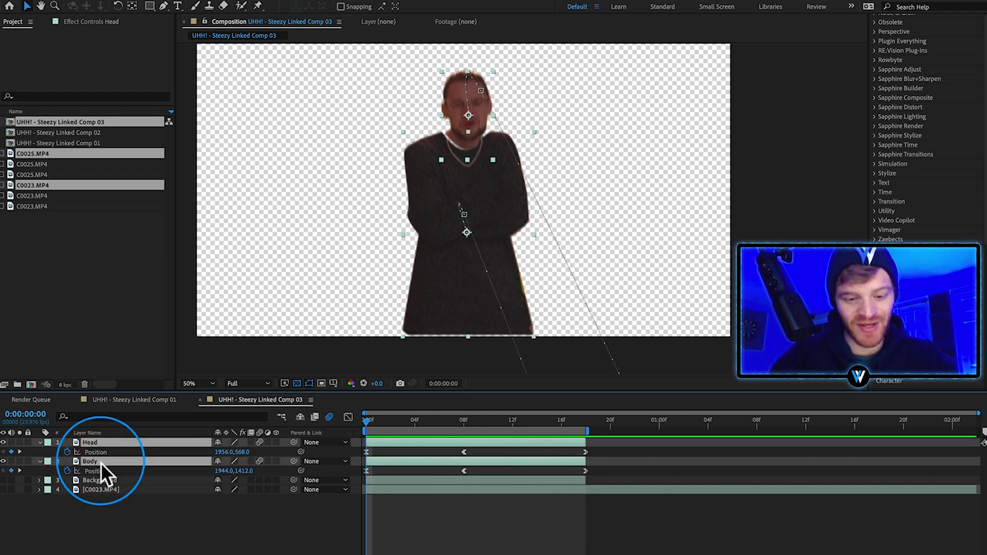
key(r)
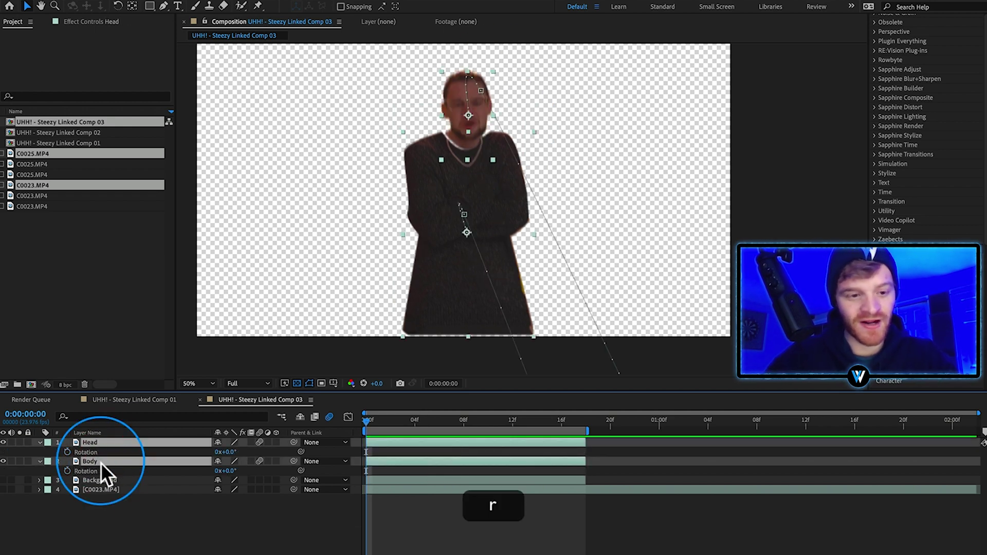
click(67, 471)
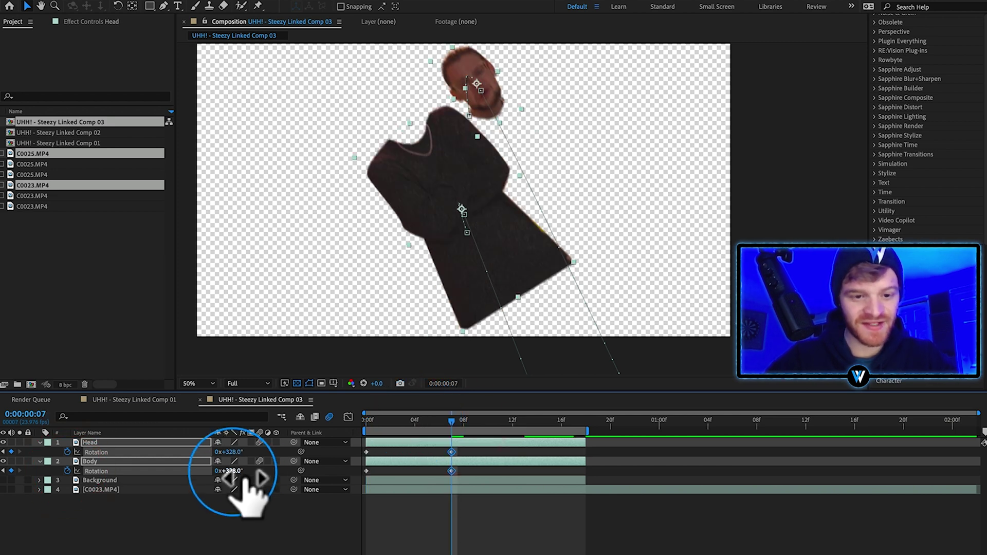
drag(244, 479, 280, 485)
- Ease the Head and Body Rotation keyframes with a Flow curve that starts fast and slows towards the last keyframe
drag(452, 453, 346, 472)
click(354, 81)
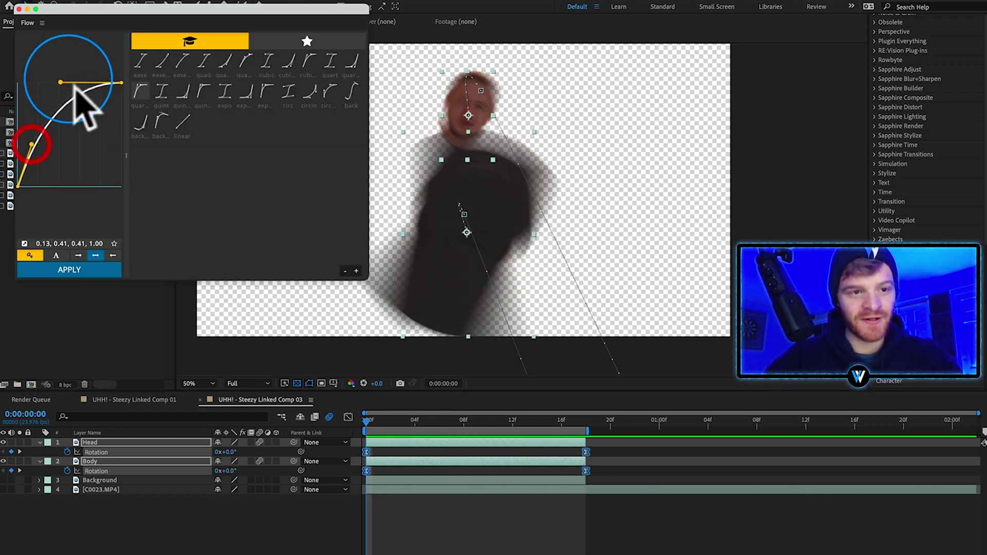
drag(78, 96, 93, 99)
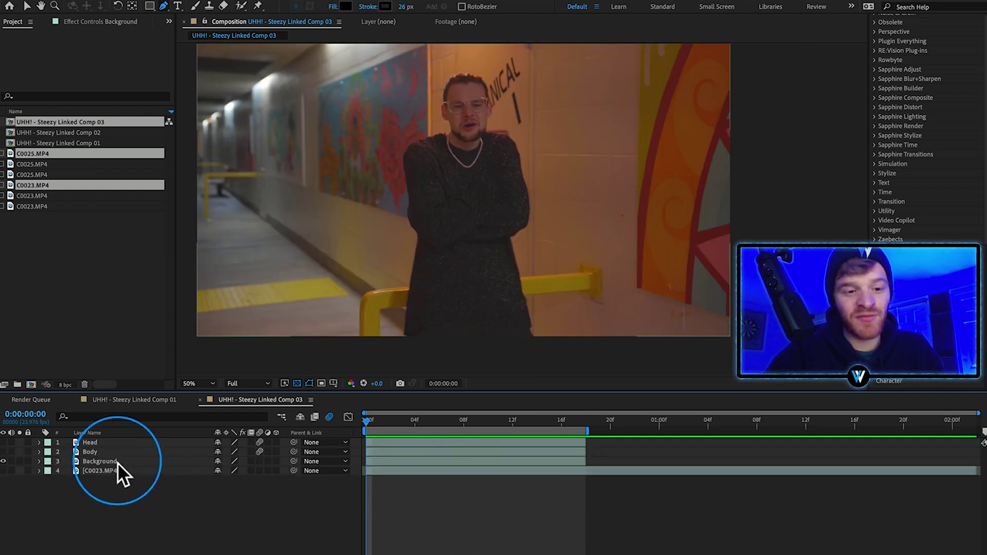
- Trace a closed Pen tool mask around the man's whole outline, head and body, on the Background layer
click(117, 461)
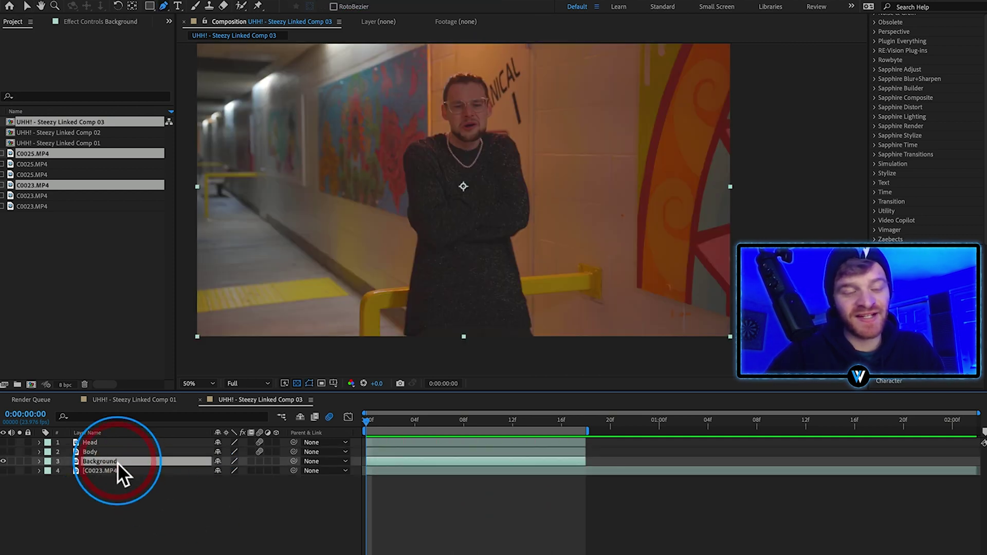
click(165, 7)
click(410, 335)
click(419, 234)
click(409, 217)
click(410, 200)
click(405, 152)
click(430, 134)
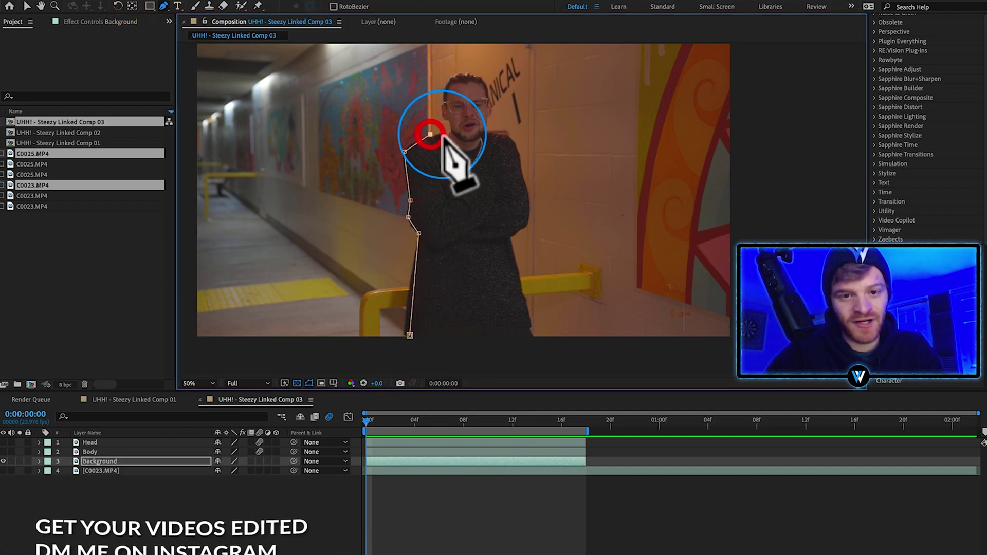
click(448, 132)
drag(447, 116, 439, 111)
click(443, 95)
drag(450, 77, 454, 74)
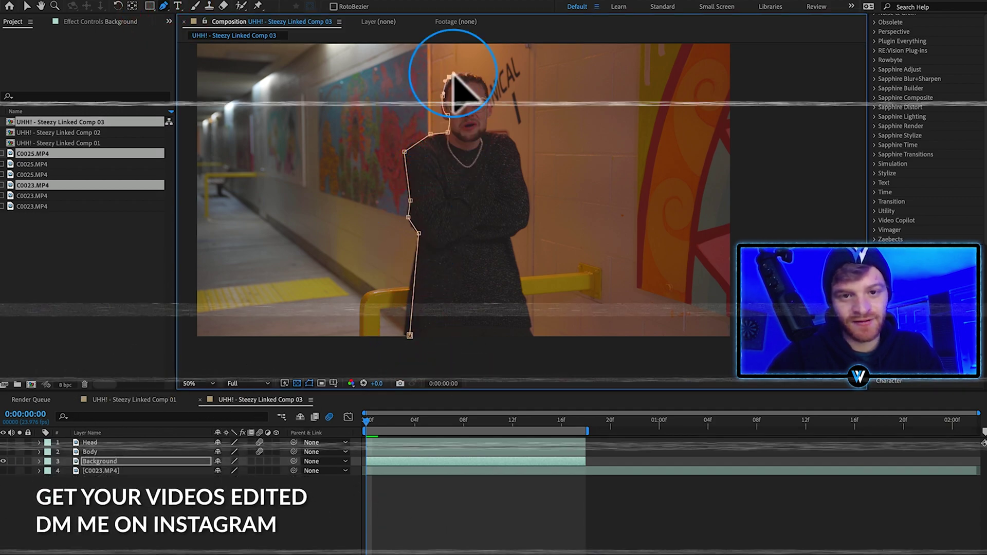
click(410, 335)
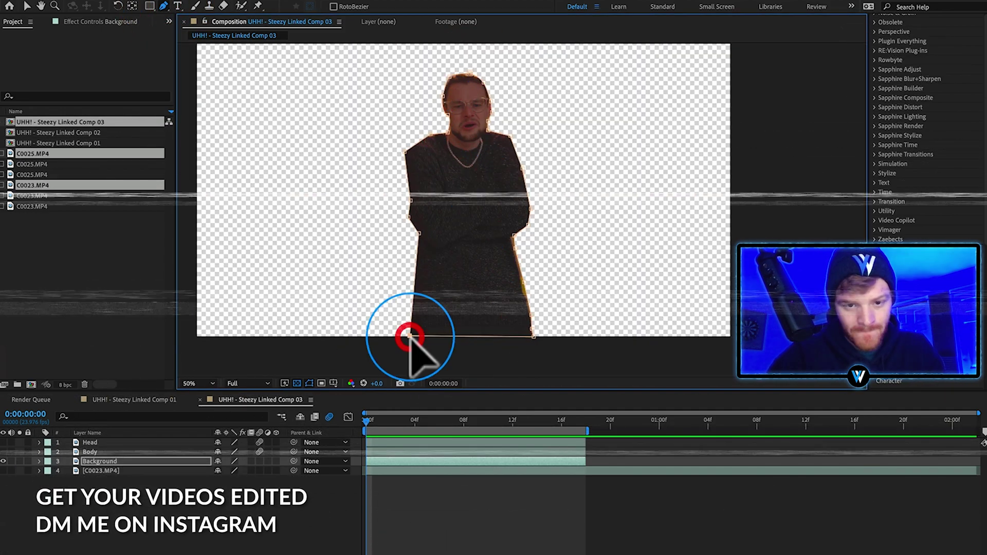
- Invert the Background layer's Mask 1 and set its feather to 31 pixels
click(40, 461)
click(48, 481)
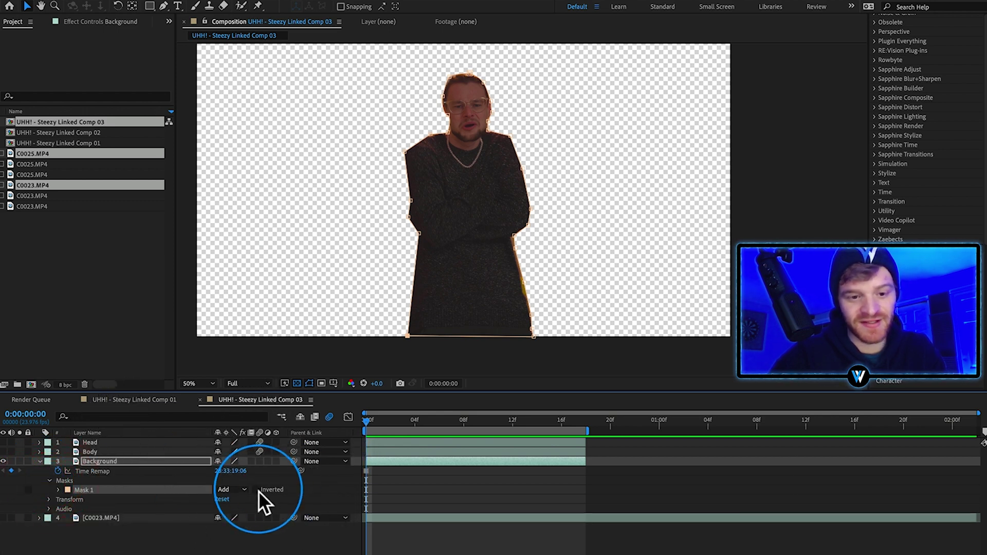
click(256, 489)
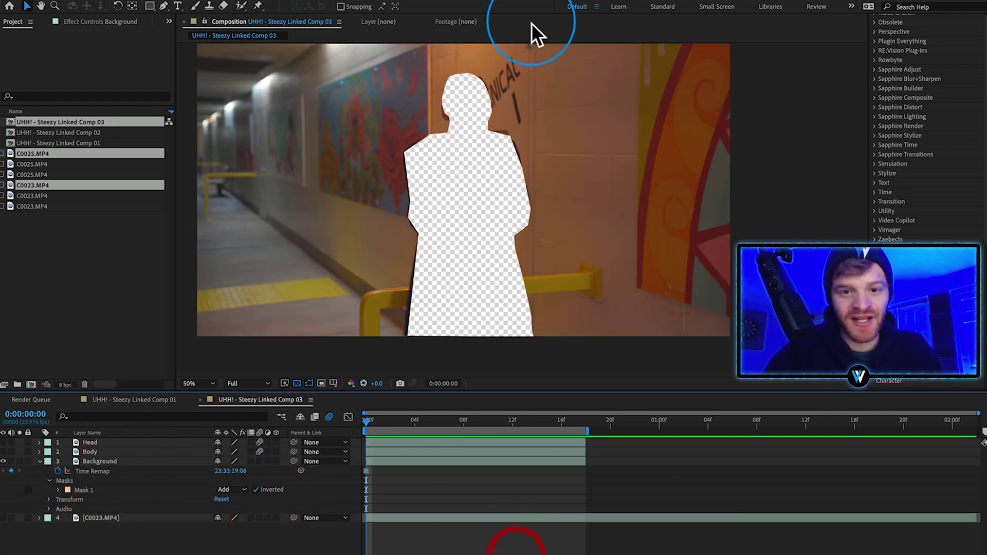
click(58, 490)
drag(234, 510, 236, 513)
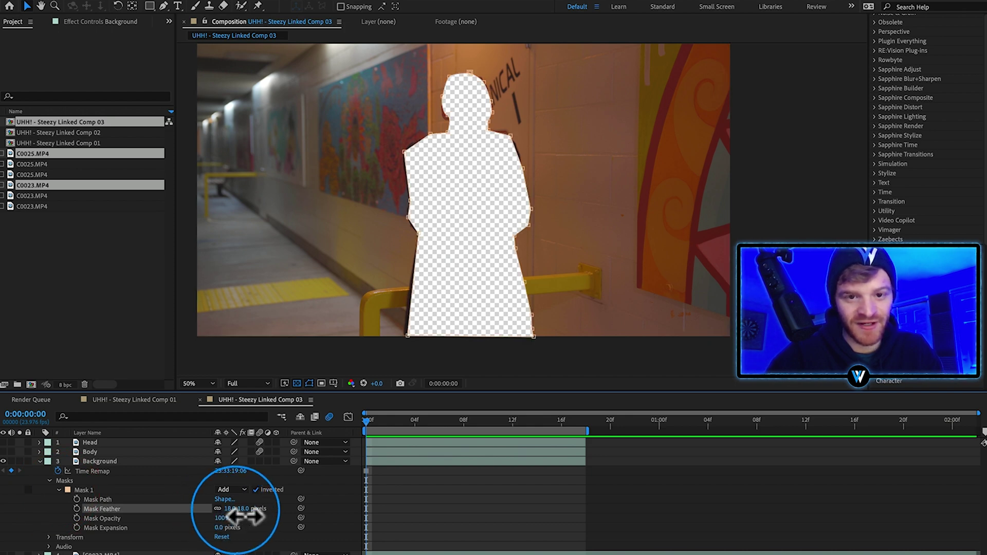
- Make the C0023.MP4 layer visible and add Position and Scale keyframes to the Background layer at 0:00:00:00
click(8, 479)
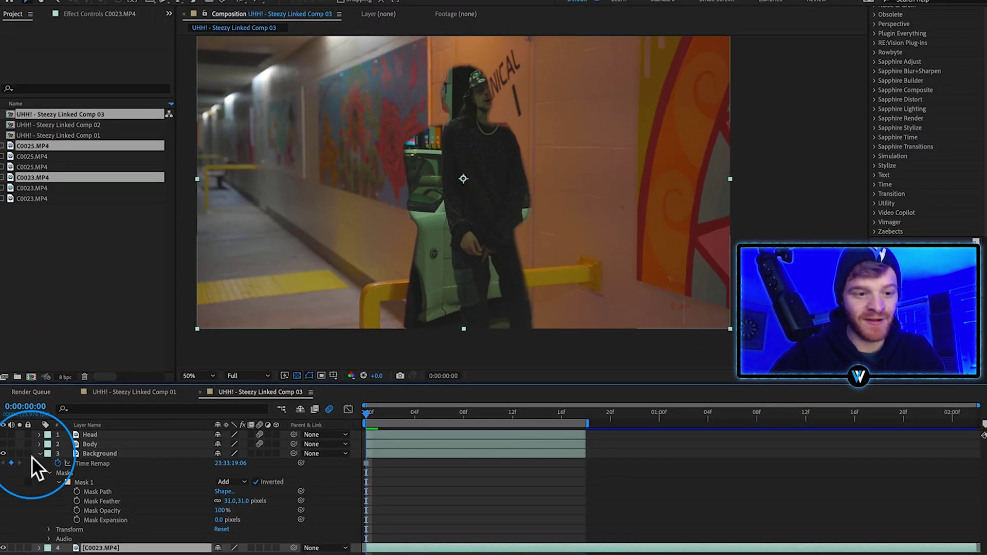
click(99, 454)
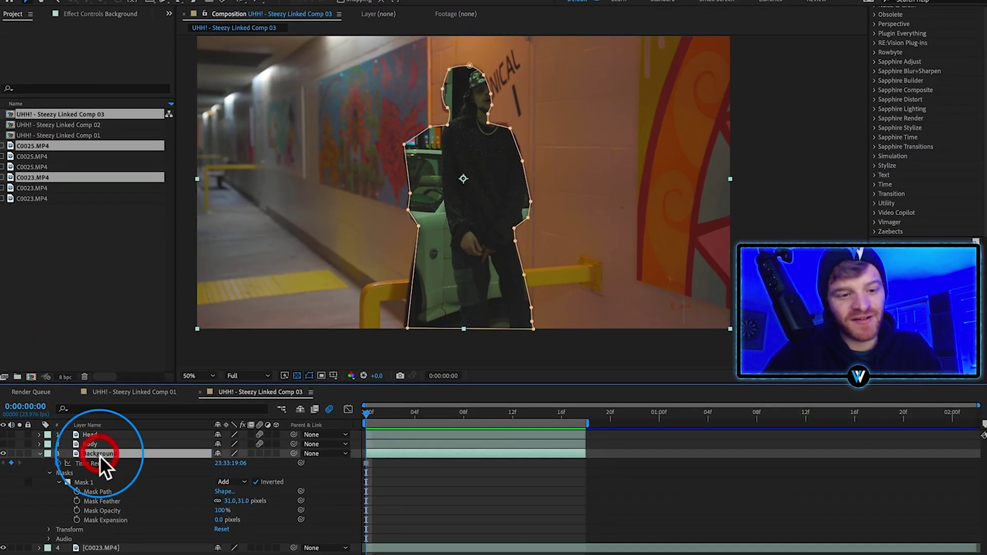
click(48, 529)
scroll(33, 492, down, 1)
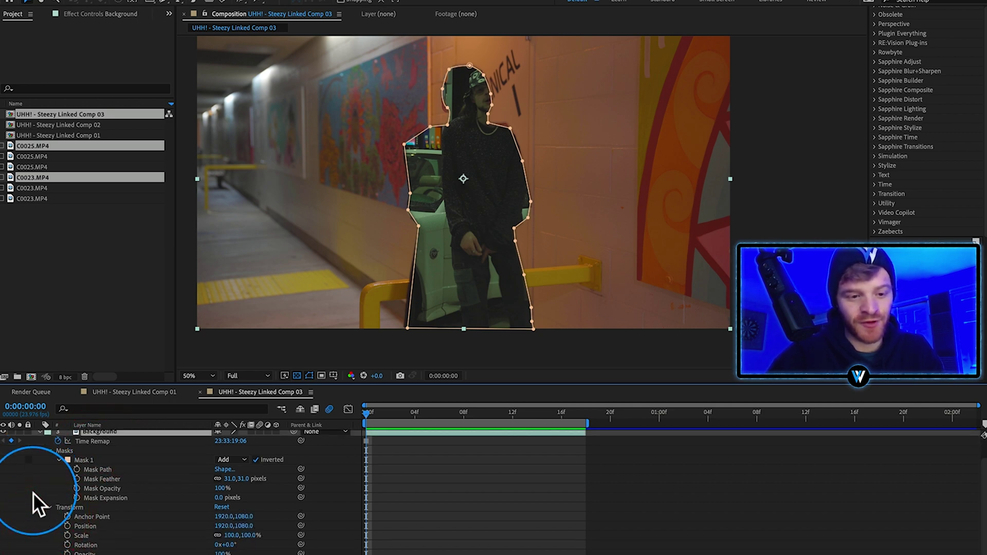
click(67, 525)
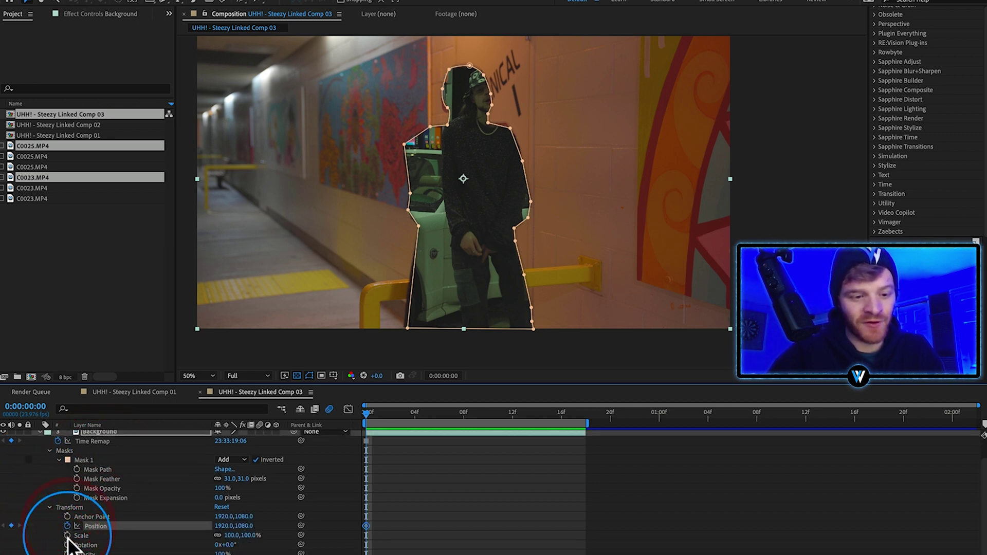
click(67, 536)
- Shift the Background layer's Position and Scale keyframes to 0:00:00:04 and scale the layer to 576% at 0:00:00:17
drag(385, 509, 410, 538)
drag(469, 416, 568, 417)
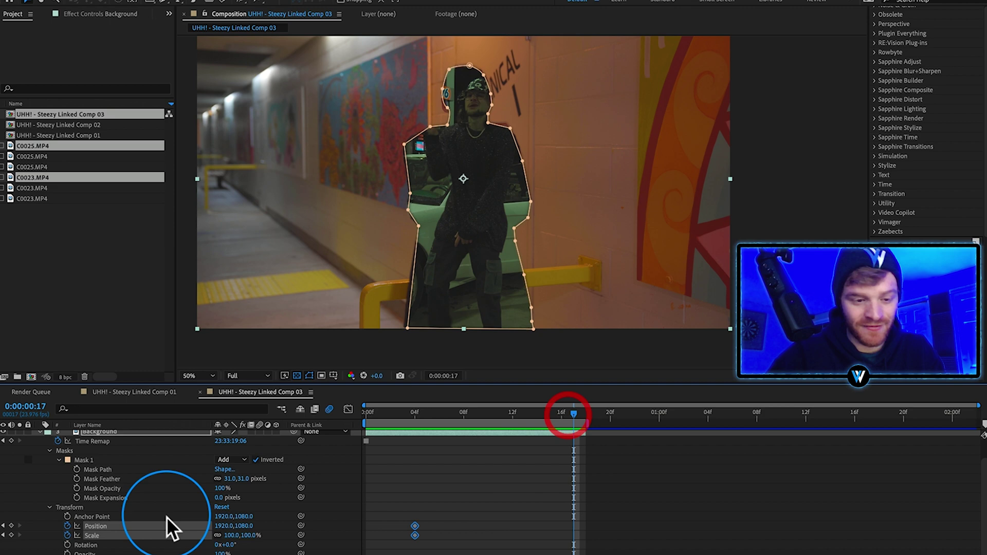
drag(262, 537, 479, 508)
- Apply Keyframe Assistant easing to the Background layer's Scale keyframes and enable motion blur on the layer
drag(616, 513, 408, 552)
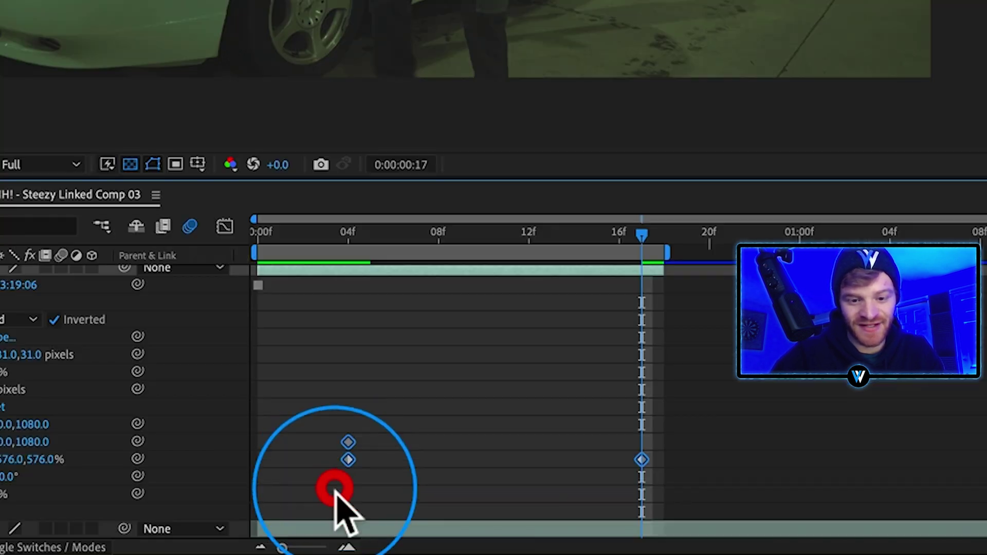
right_click(345, 460)
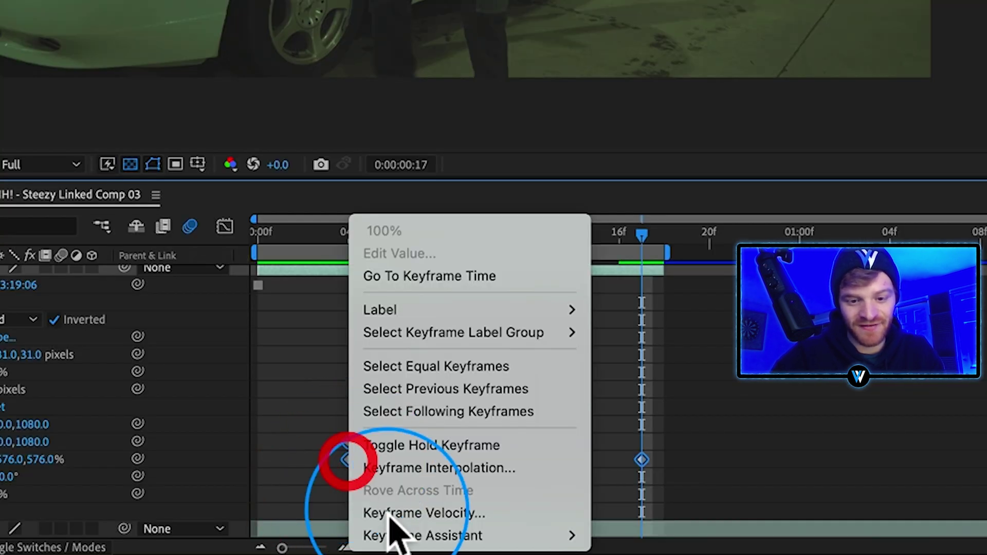
mouse_move(540, 534)
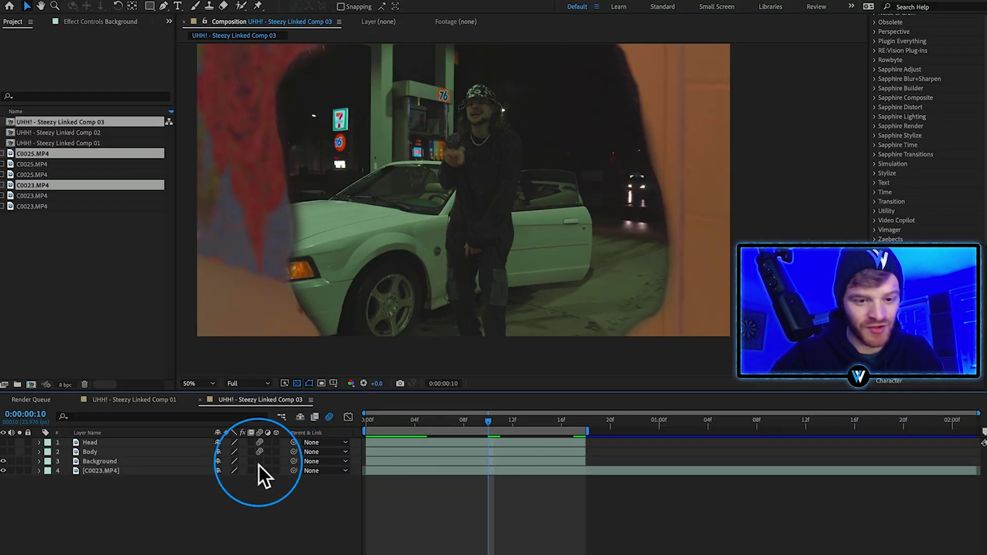
click(261, 463)
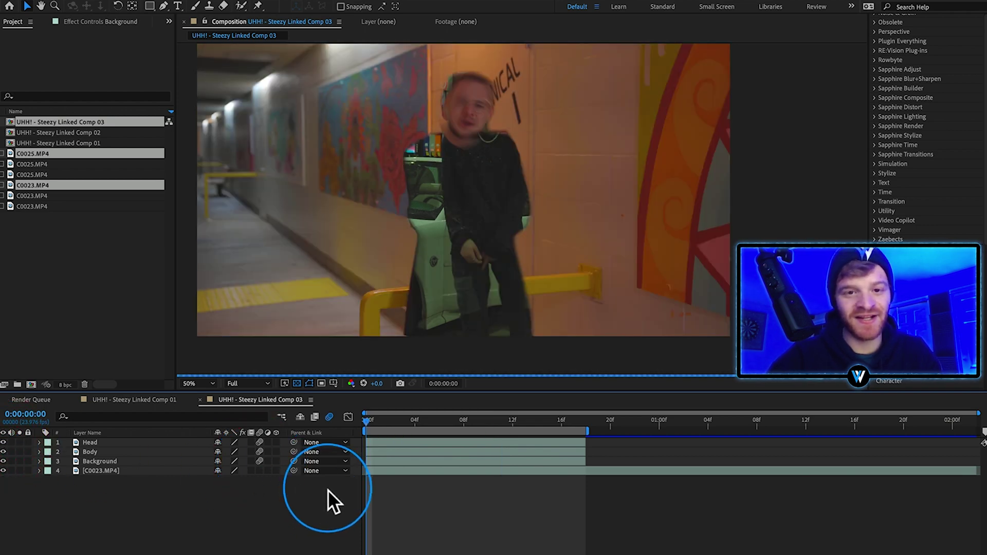
- Display all keyframes of the Head layer and check the timing of its last Position and Rotation keyframes
click(168, 443)
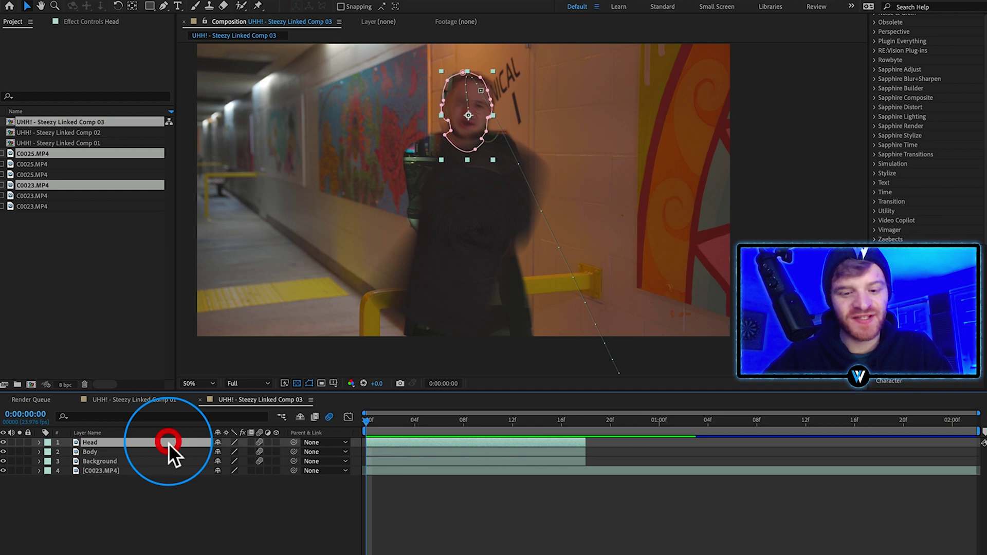
key(u)
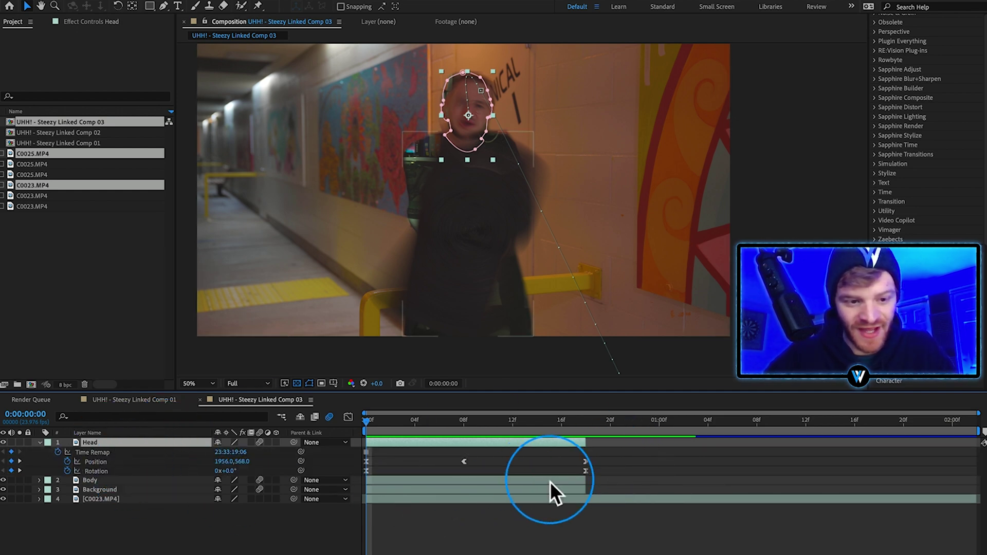
mouse_move(586, 468)
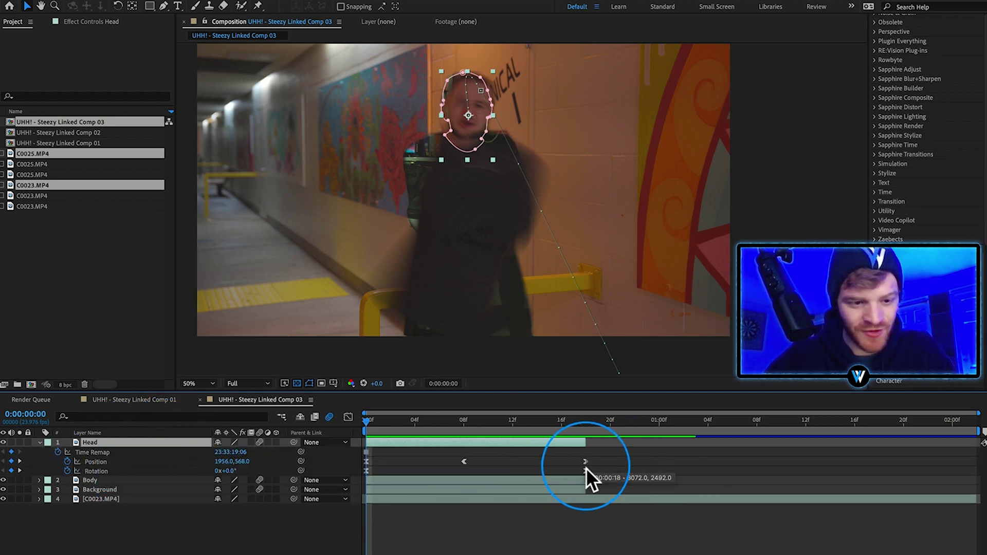
drag(586, 470, 554, 470)
- Pre-compose the Head, Body, Background and C0023.MP4 layers into Pre-comp 1
drag(163, 511, 96, 439)
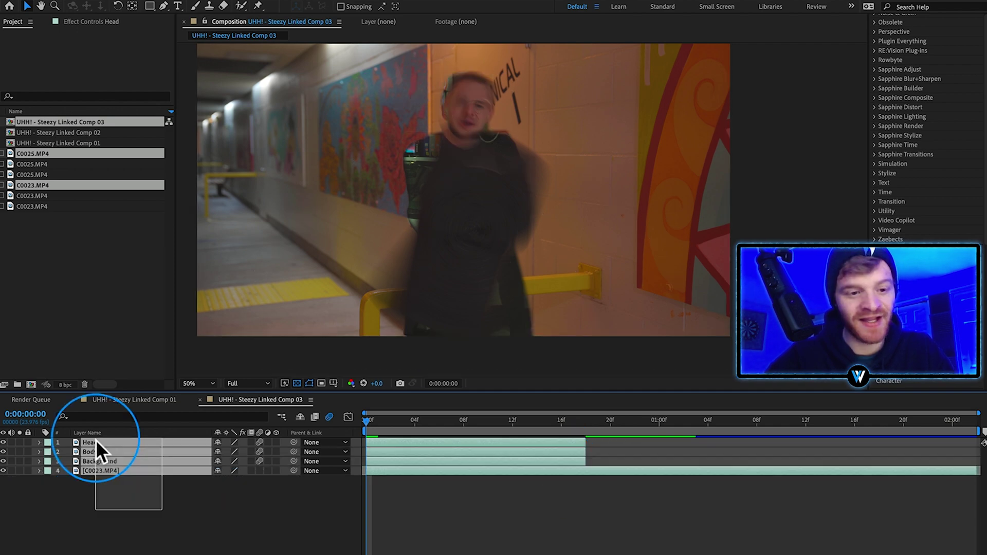
right_click(103, 449)
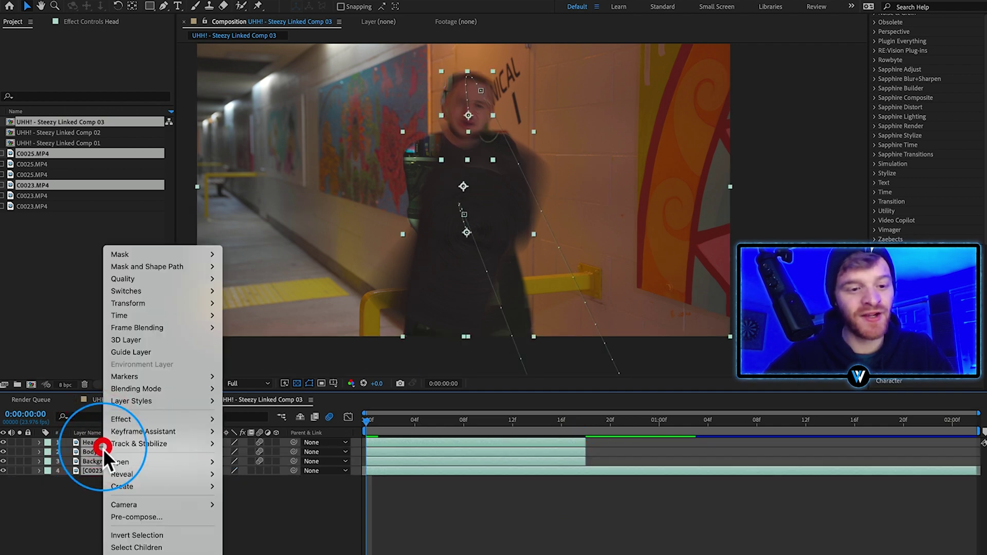
click(150, 517)
click(579, 258)
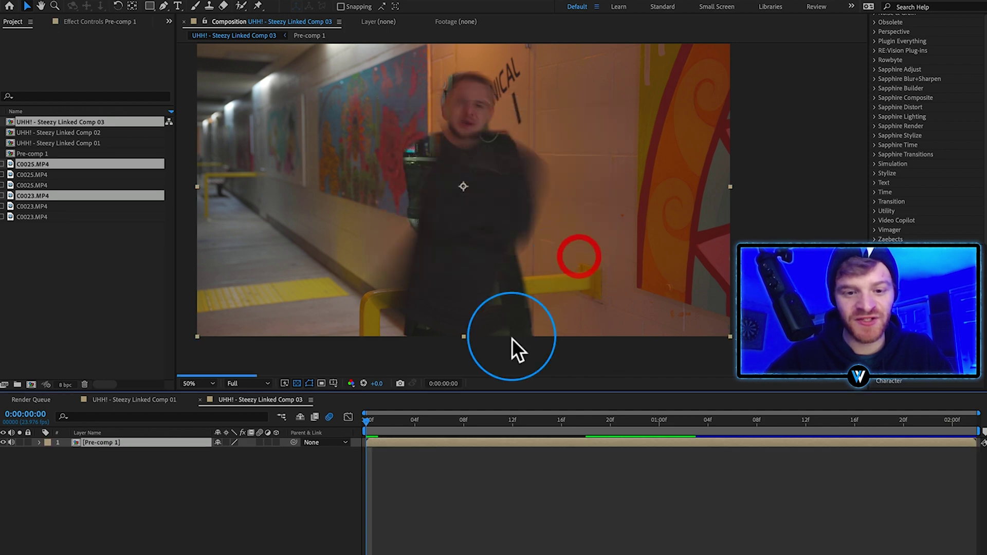
- Open the Shake Sauce extension
click(213, 9)
mouse_move(249, 126)
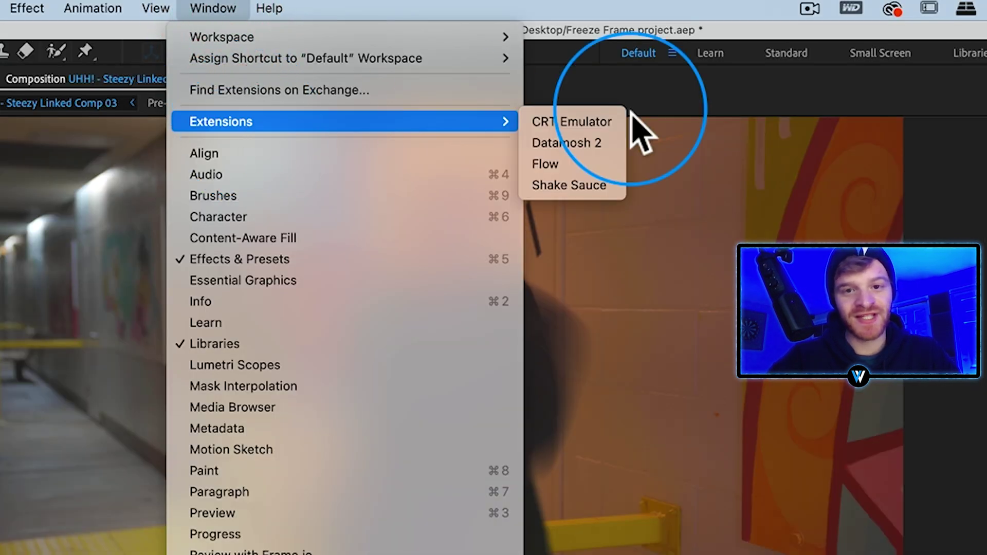
click(601, 184)
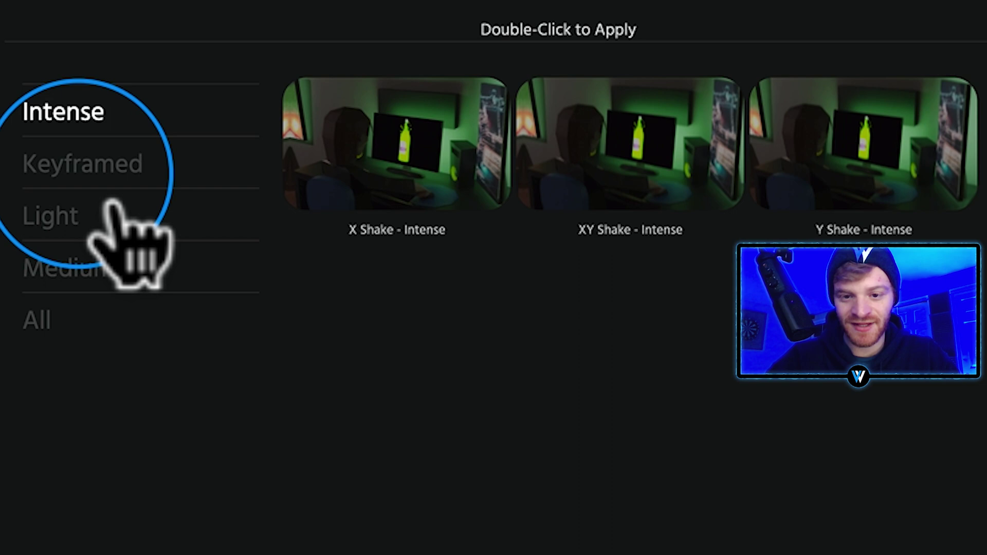
- Apply the keyframed Hard Hit With Flash shake to Pre-comp 1 and save the project
click(79, 172)
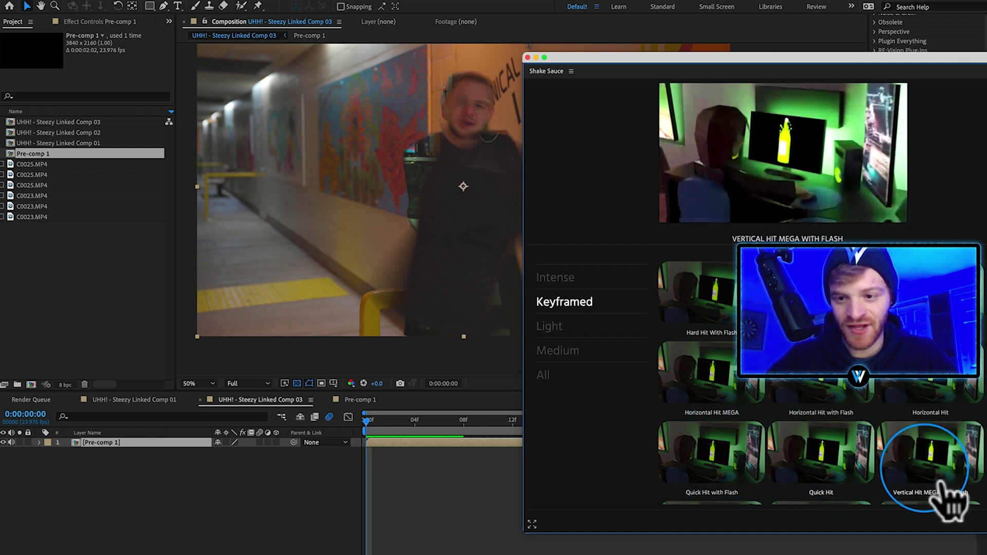
click(722, 315)
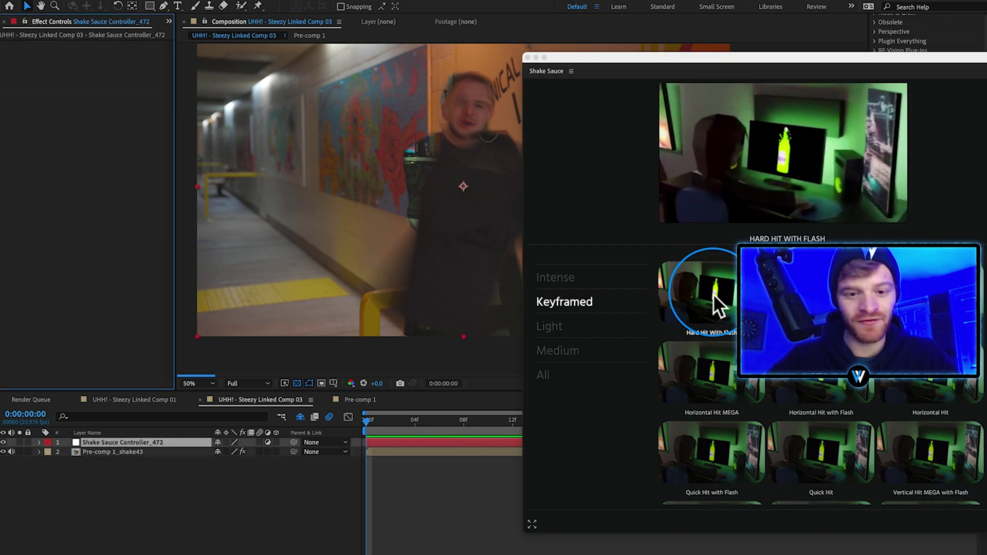
key(super+s)
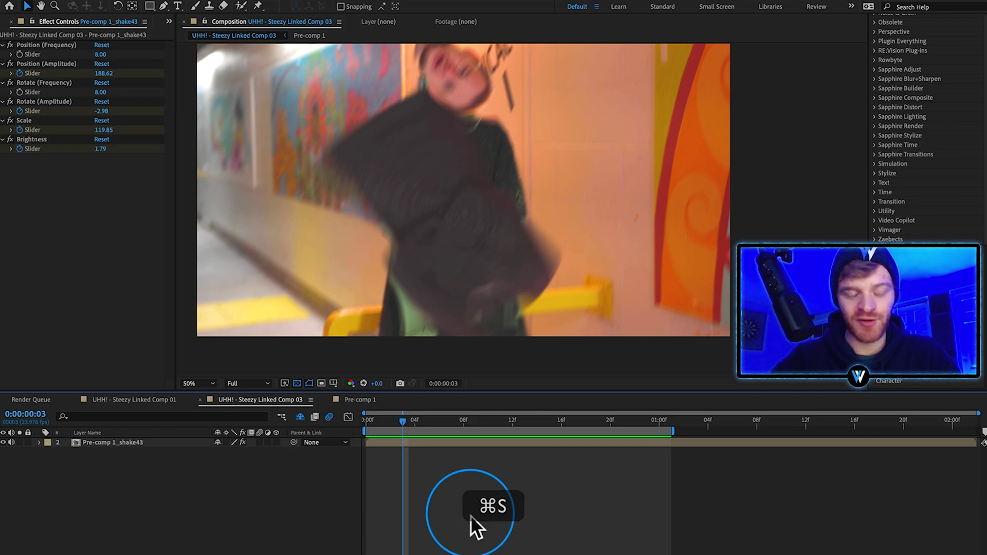